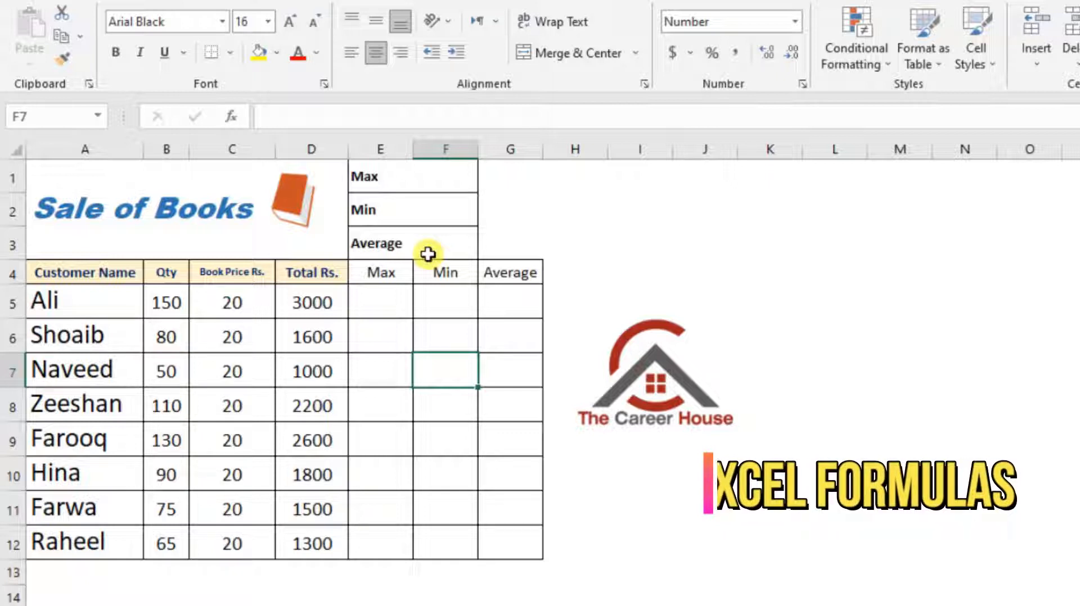
# Calculate the largest book quantity in cell F1 with a MAX formula over B5:B12
pyautogui.click(455, 182)
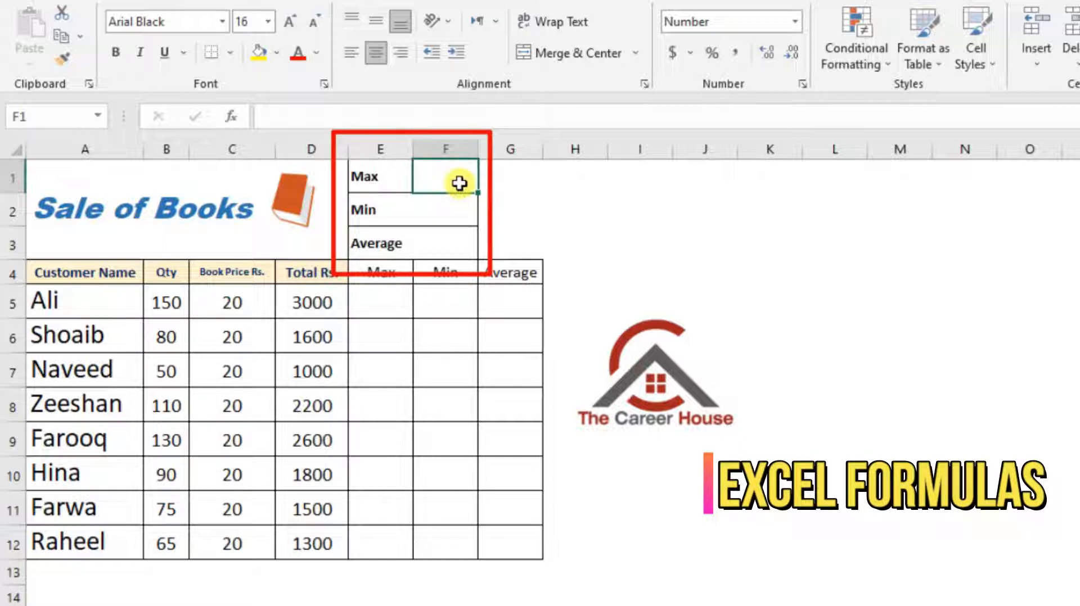
pyautogui.write('=')
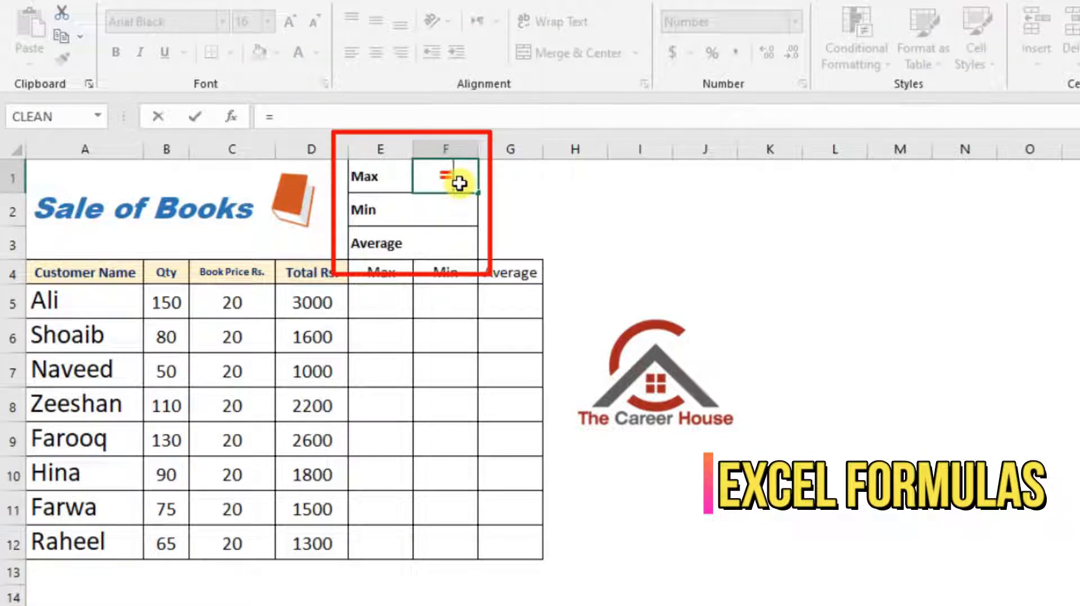
pyautogui.write('max')
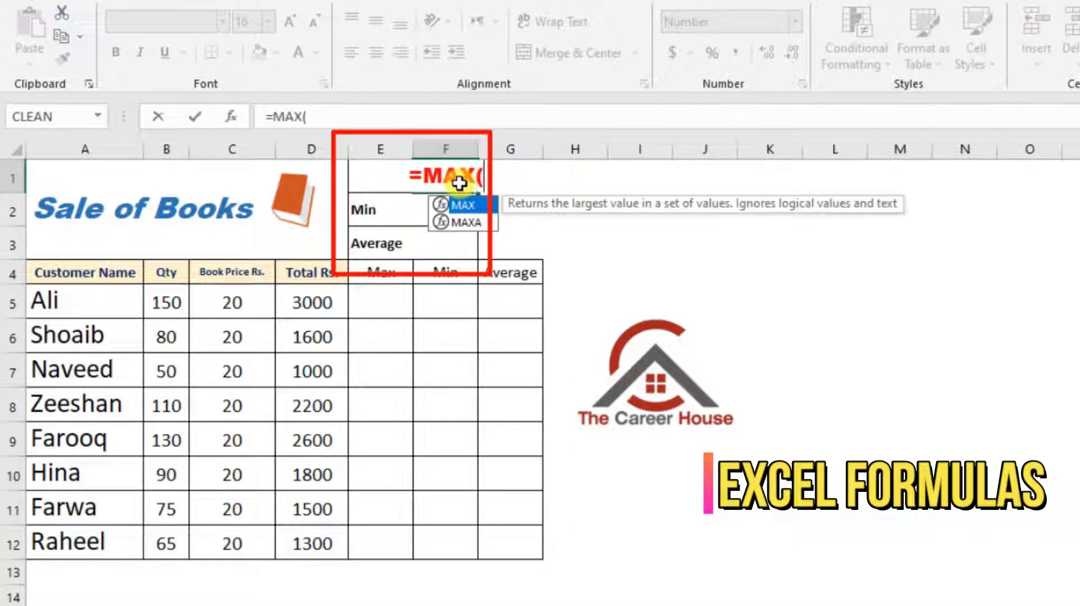
pyautogui.press('Tab')
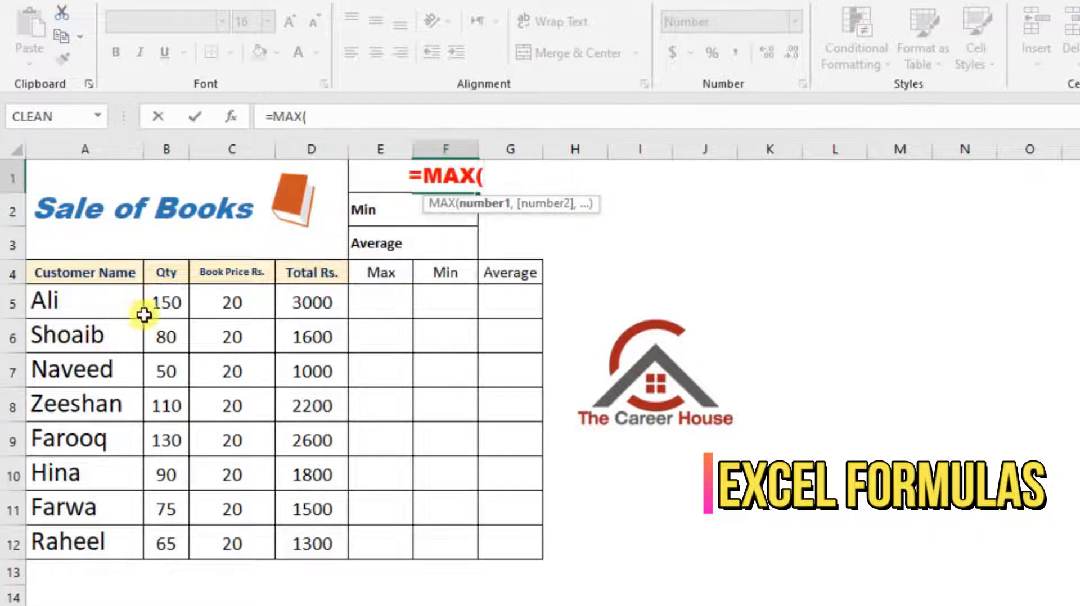
pyautogui.moveTo(160, 299); pyautogui.dragTo(170, 539)
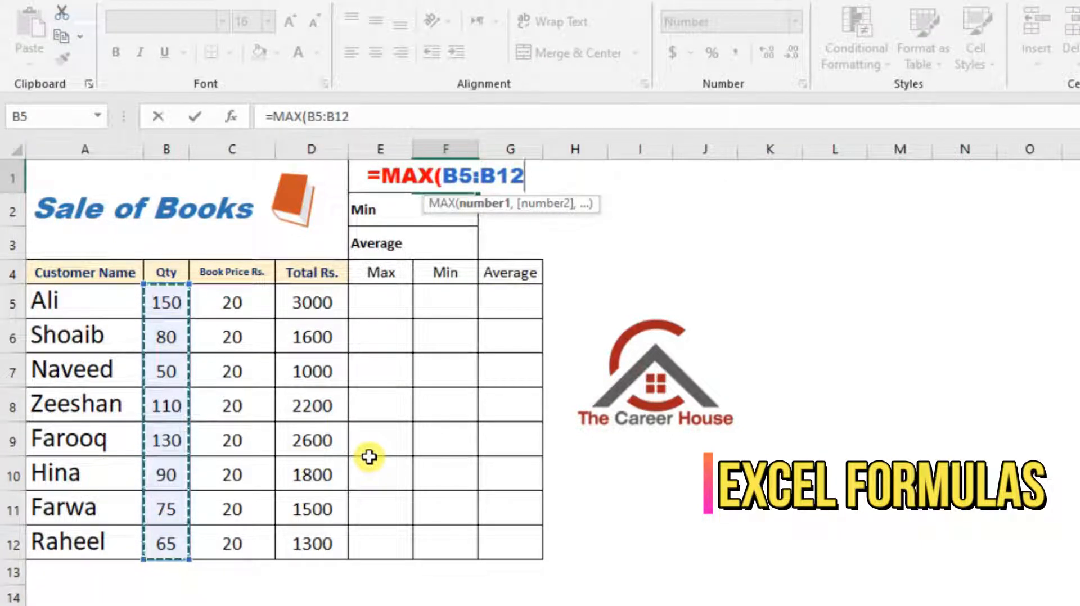
pyautogui.press('Return')
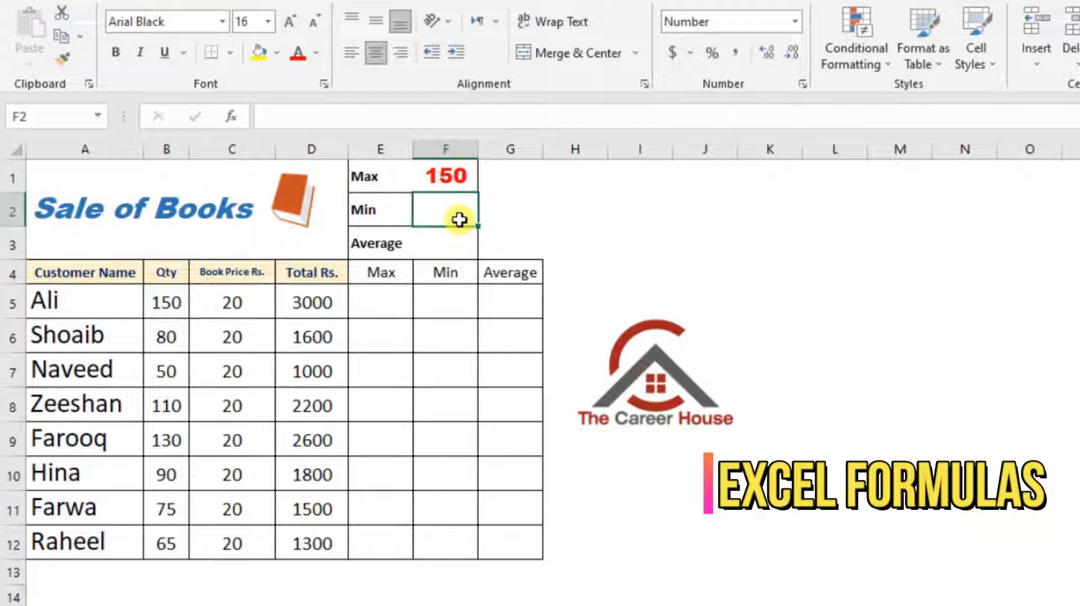
# Calculate the smallest book quantity in cell F2 with a MIN formula over B5:B12
pyautogui.write('=')
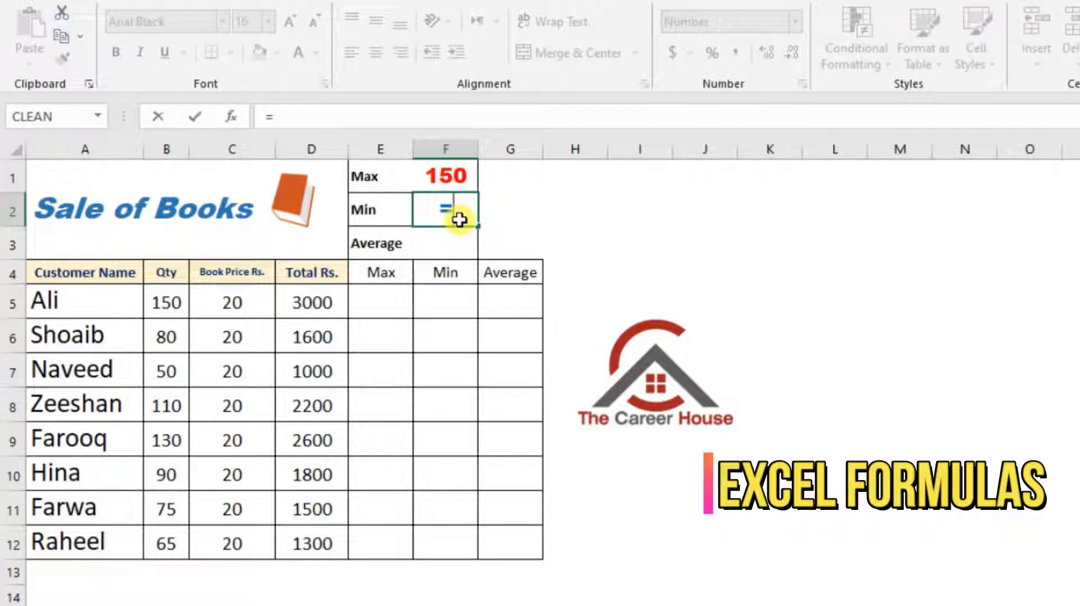
pyautogui.write('min')
pyautogui.press('Tab')
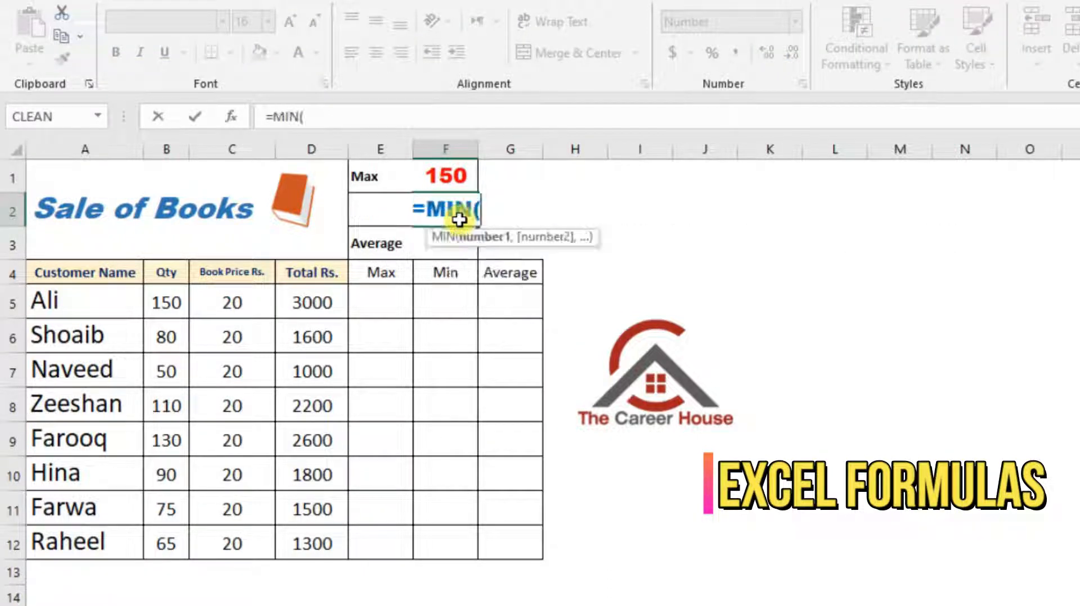
pyautogui.moveTo(168, 299); pyautogui.dragTo(167, 549)
pyautogui.press('Return')
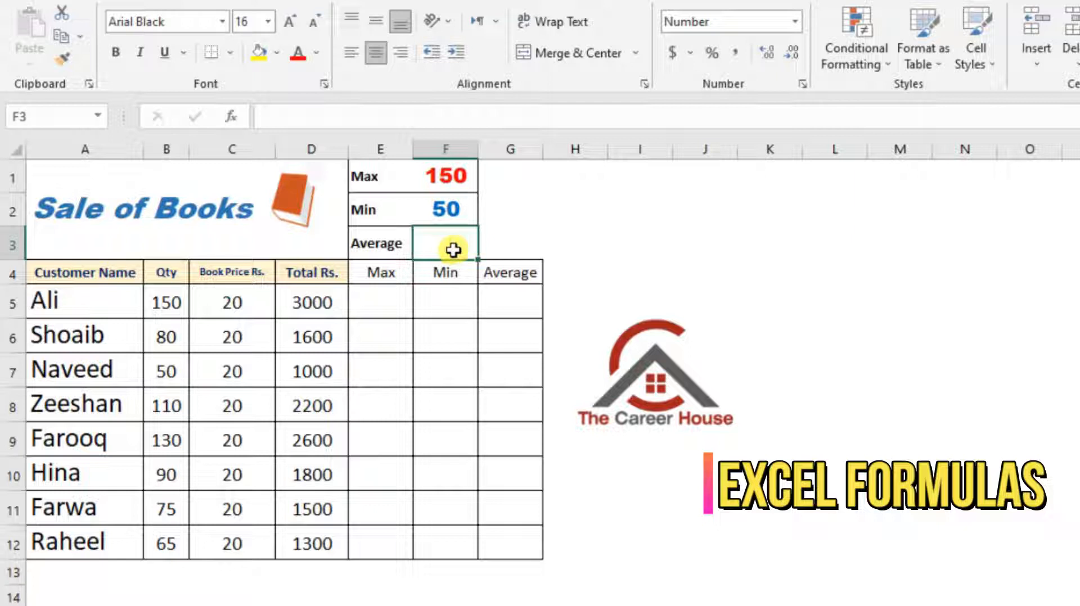
# Calculate the average book quantity in cell F3 with an AVERAGE formula over B5:B12
pyautogui.write('=')
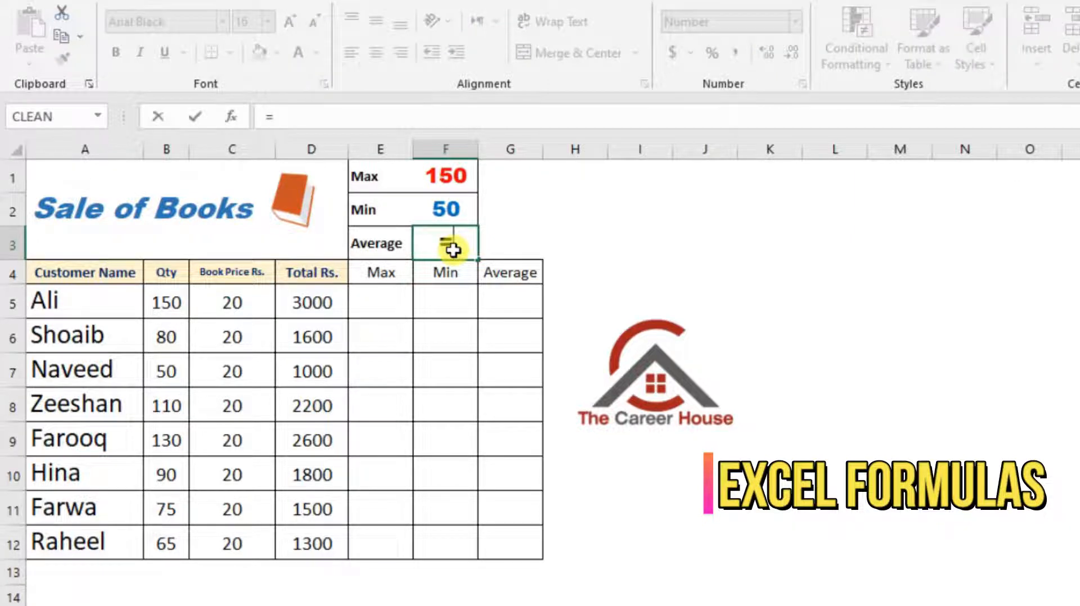
pyautogui.write('aver')
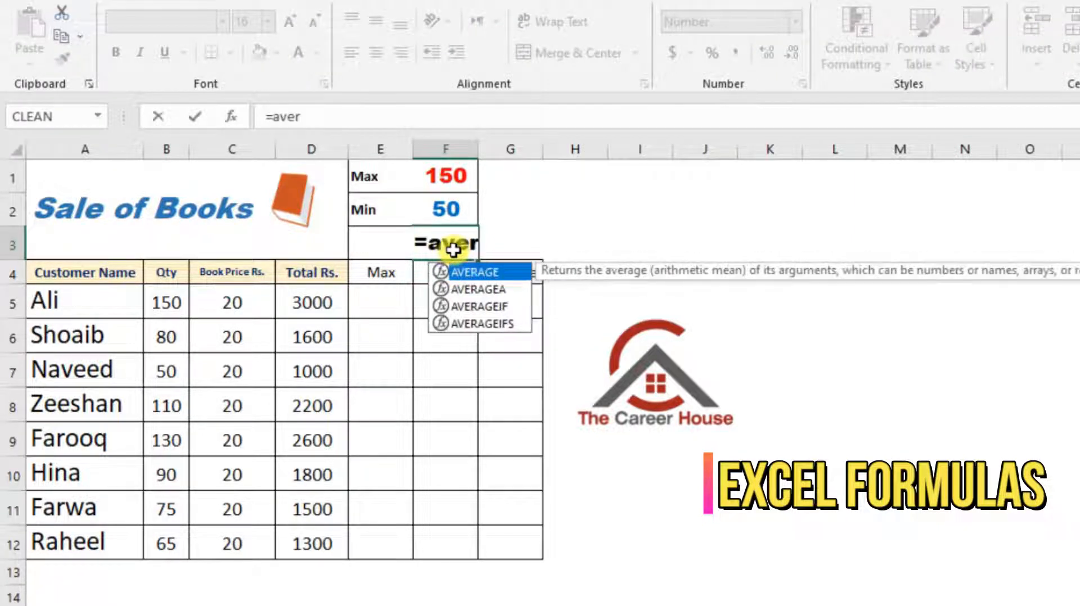
pyautogui.press('Tab')
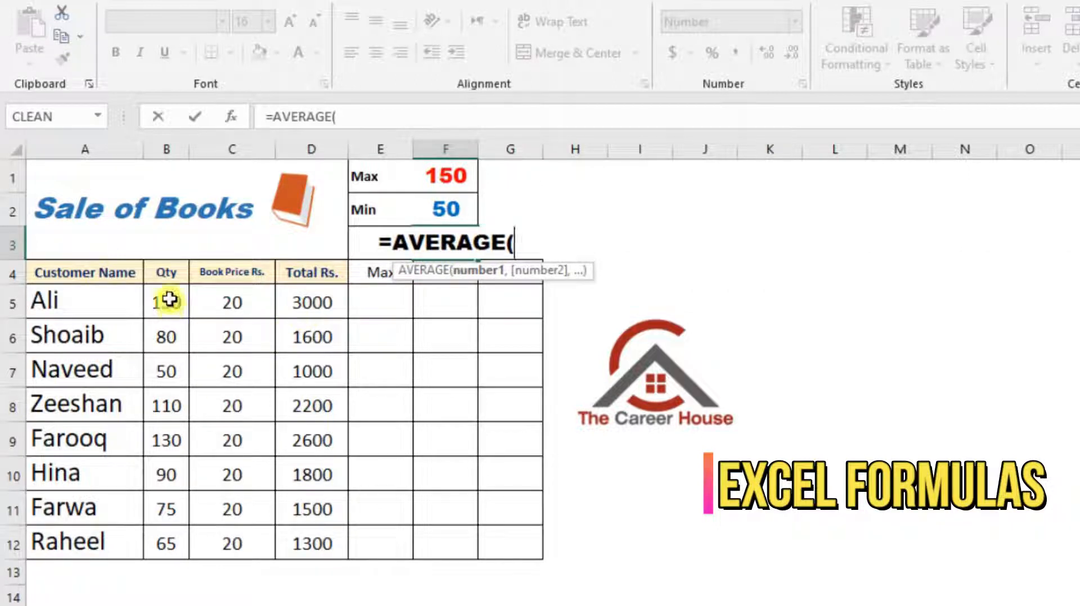
pyautogui.moveTo(168, 300); pyautogui.dragTo(169, 533)
pyautogui.press('Return')
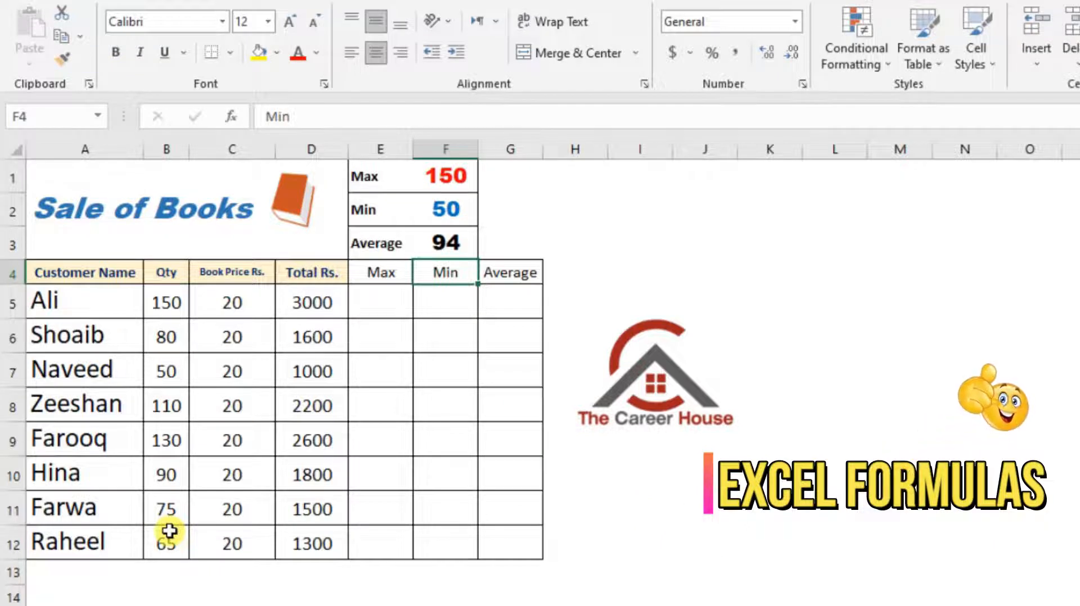
# Enter the running maximum formula =MAX($B$5:B5) in cell E5, with the range's first reference made absolute
pyautogui.click(398, 308)
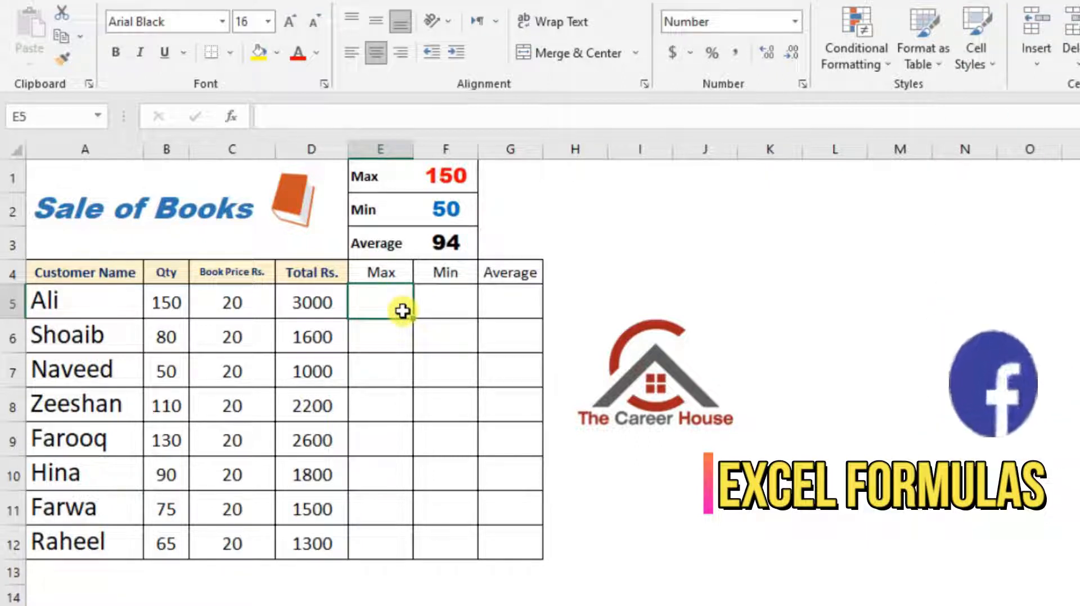
pyautogui.write('=')
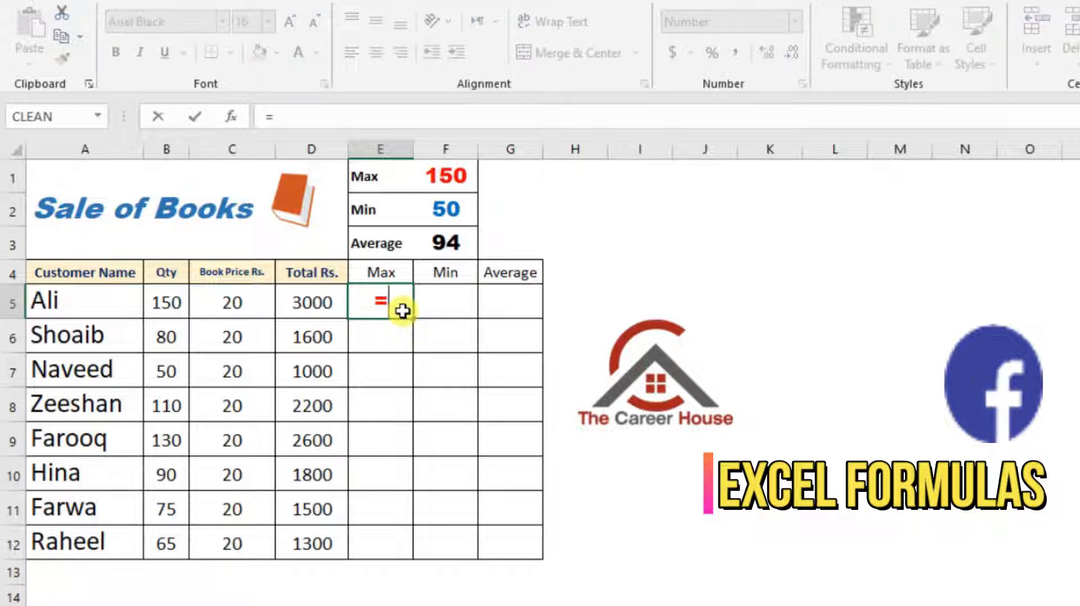
pyautogui.write('max')
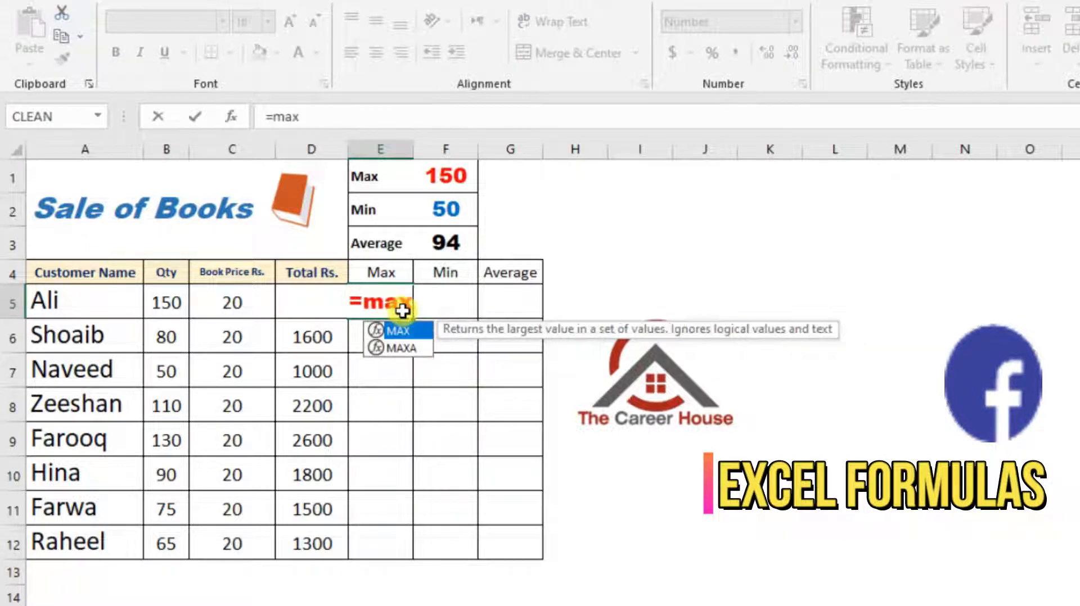
pyautogui.press('Tab')
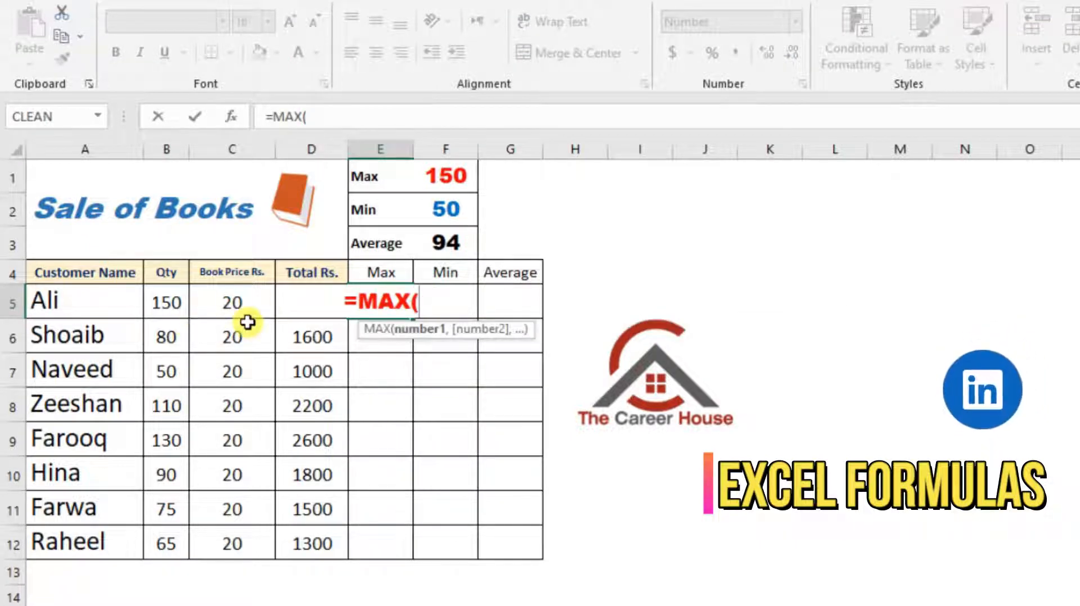
pyautogui.click(165, 307)
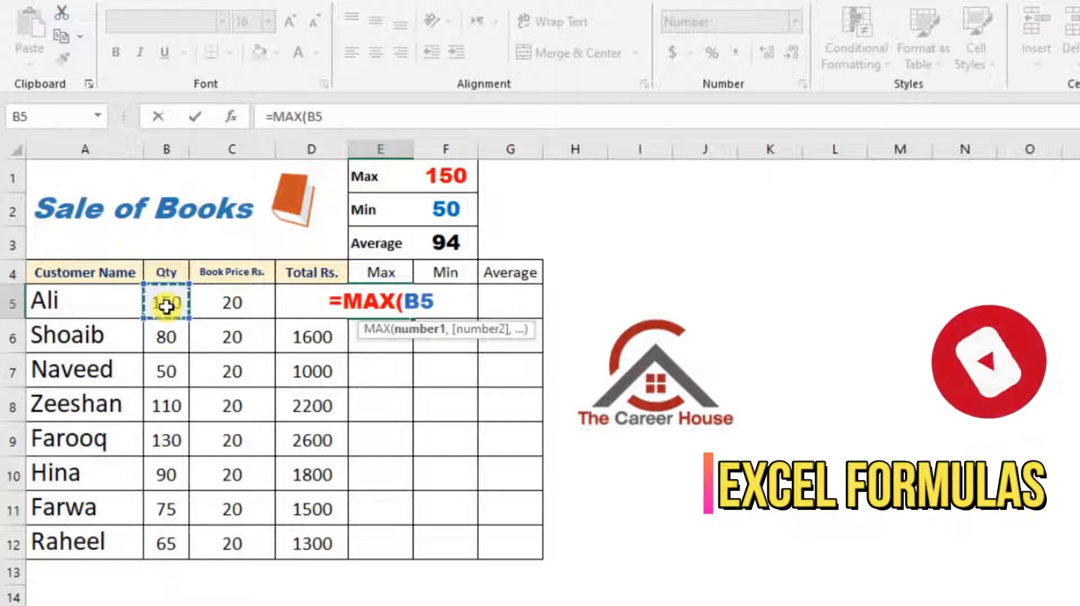
pyautogui.write(':')
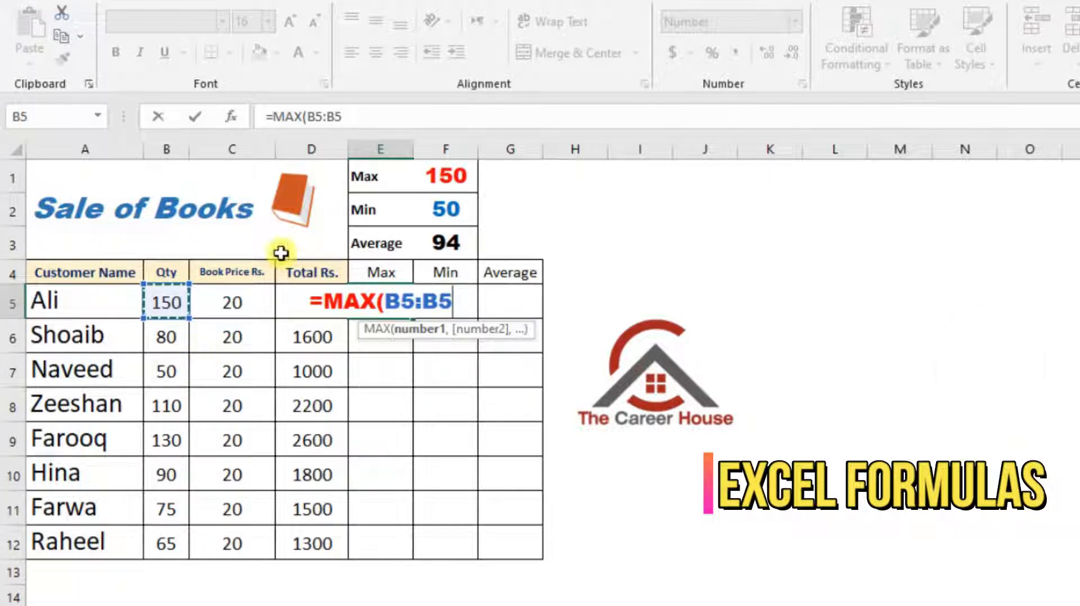
pyautogui.click(427, 303)
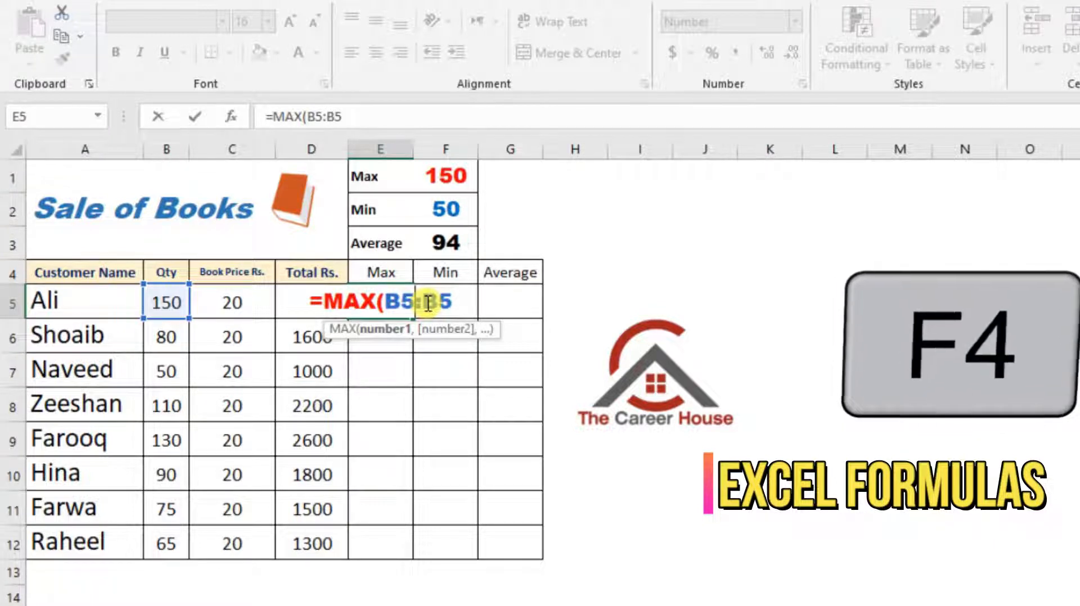
pyautogui.press('F4')
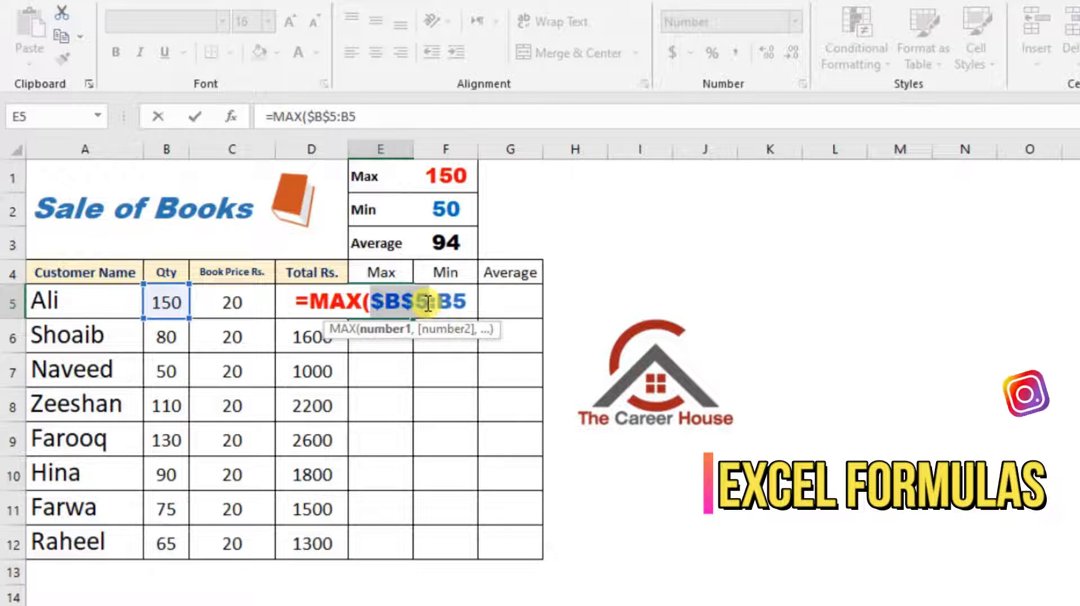
pyautogui.press('Return')
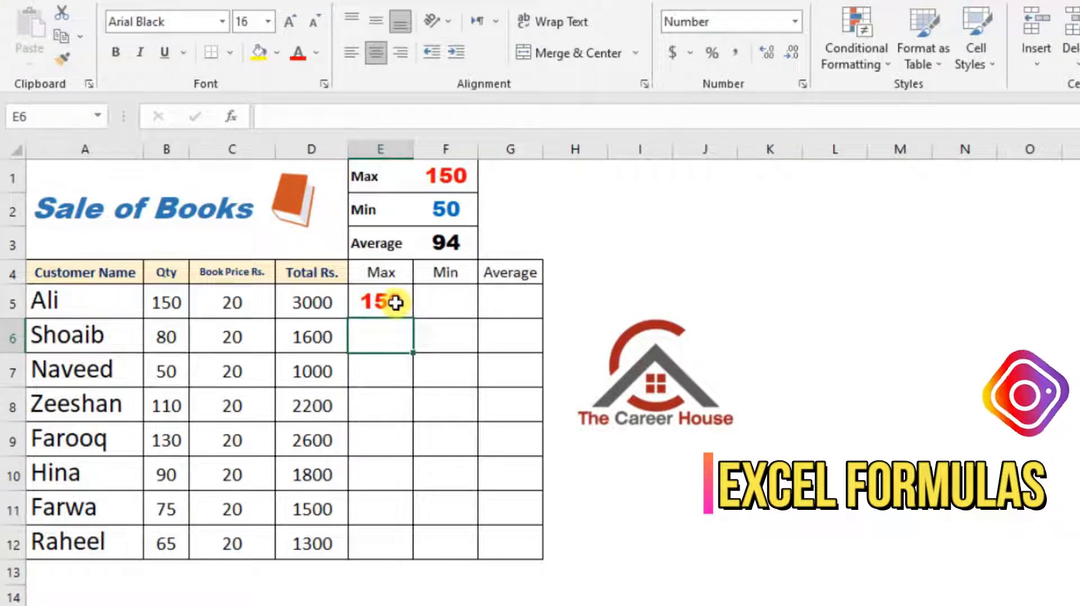
# Fill the running maximum formula from E5 down to E6 and check the range used in E6
pyautogui.click(411, 307)
pyautogui.moveTo(410, 321); pyautogui.dragTo(393, 341)
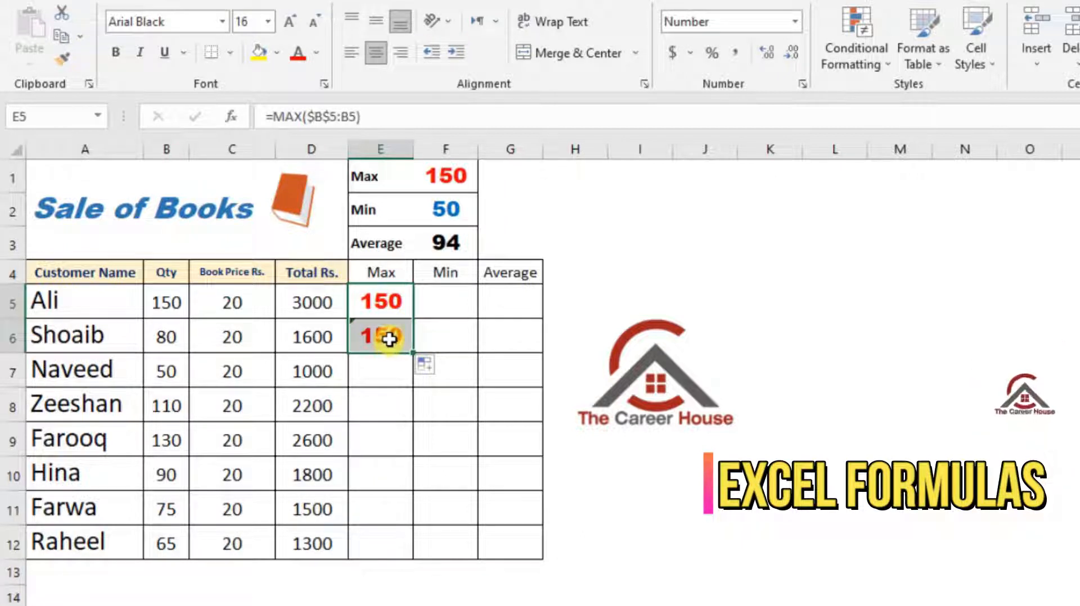
pyautogui.click(389, 339)
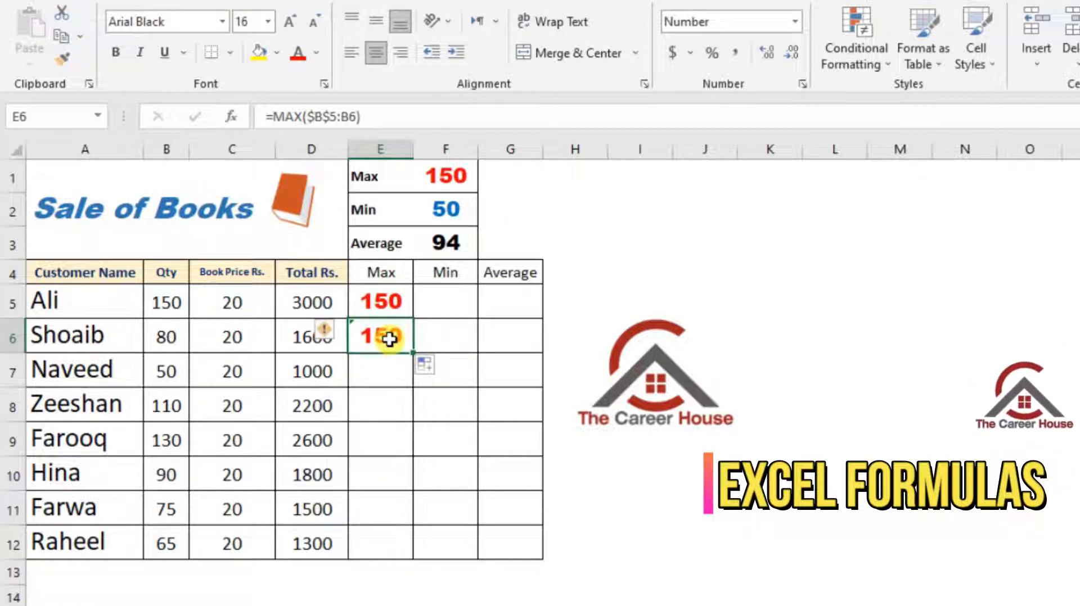
pyautogui.doubleClick(389, 340)
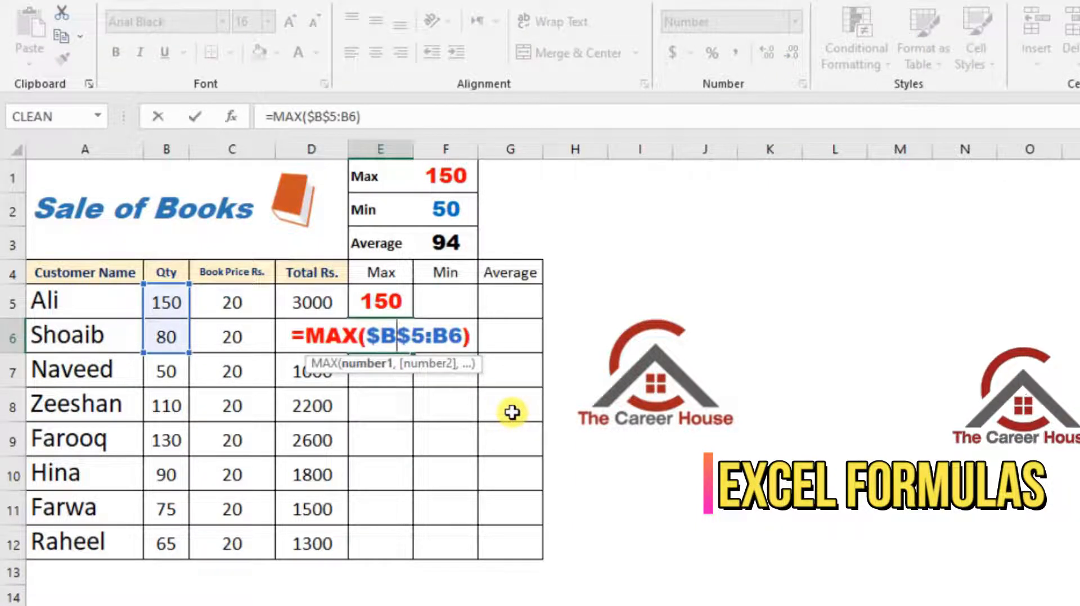
pyautogui.press('Return')
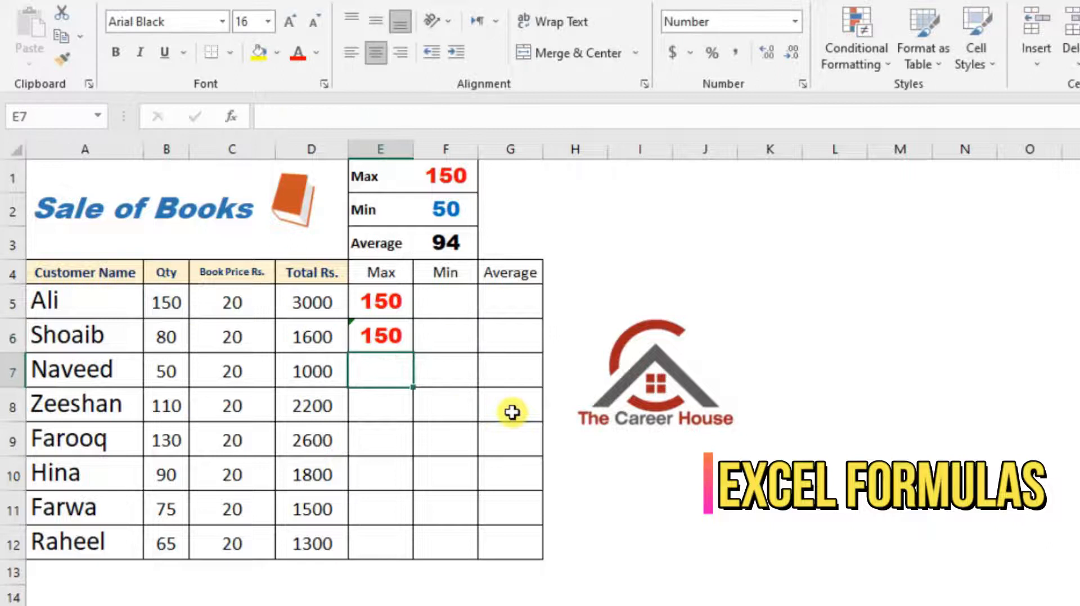
# Fill the running maximum formula from E6 down to E12 and check the range used in E12
pyautogui.click(395, 346)
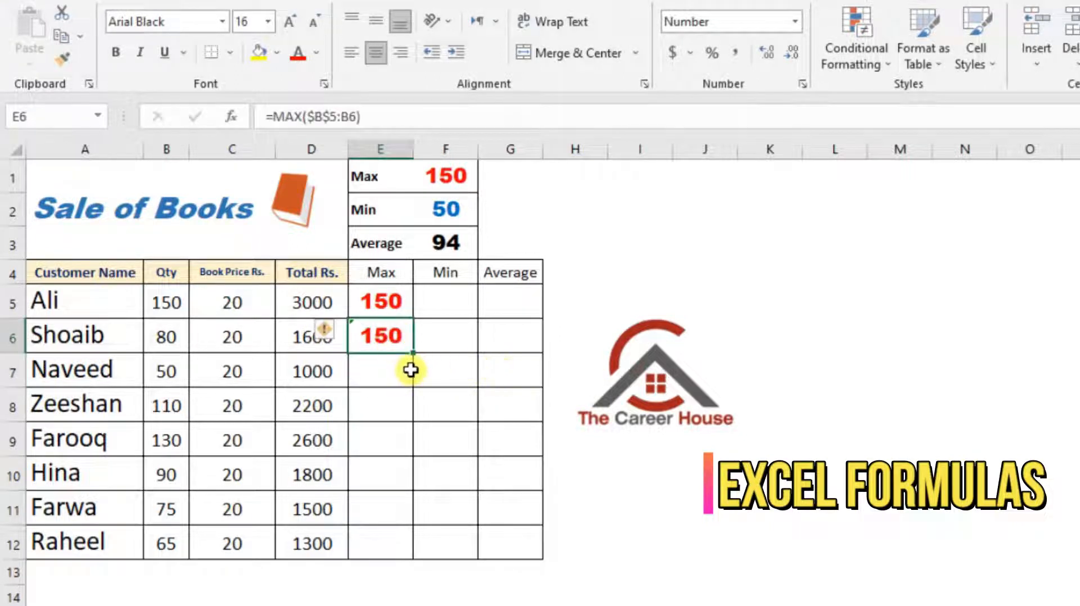
pyautogui.moveTo(417, 356); pyautogui.dragTo(398, 555)
pyautogui.click(391, 549)
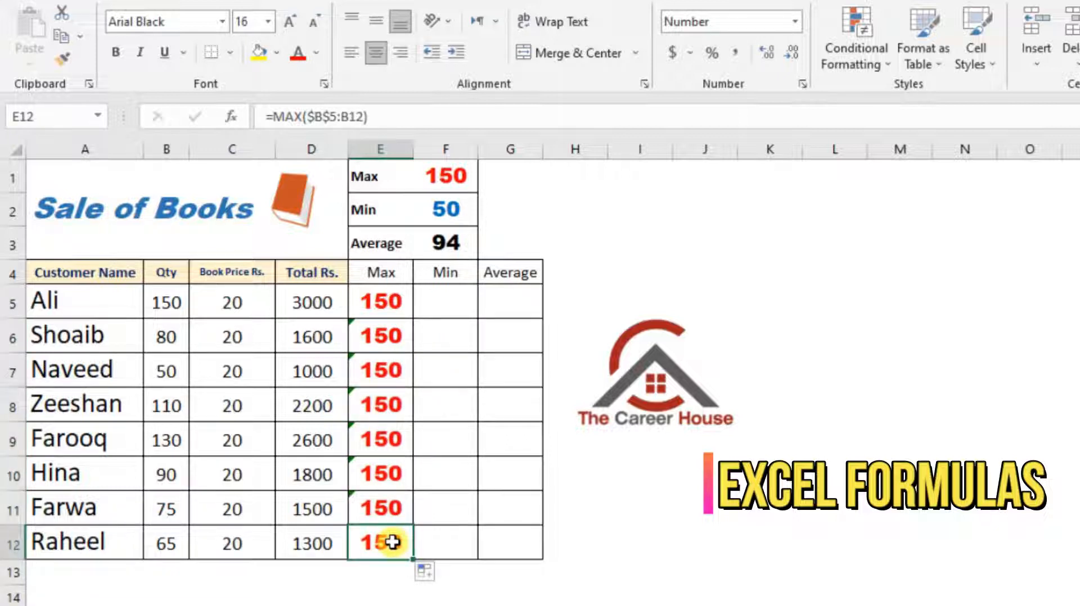
pyautogui.doubleClick(392, 542)
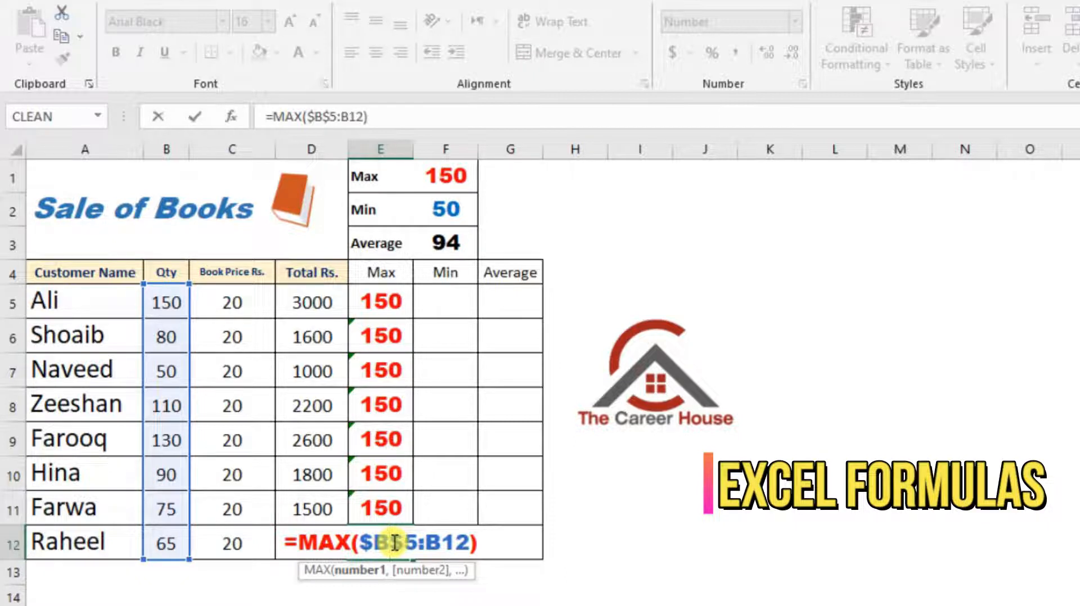
pyautogui.press('Return')
# Enter the running minimum formula =MIN($B$5:B5) in cell F5, with the range's first reference made absolute
pyautogui.click(472, 316)
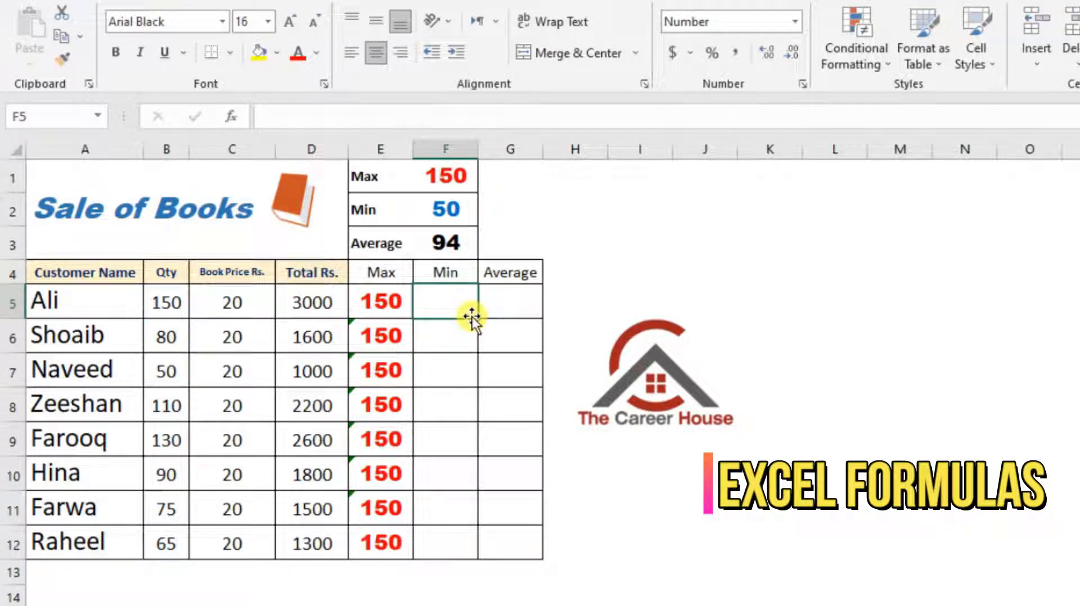
pyautogui.write('=min')
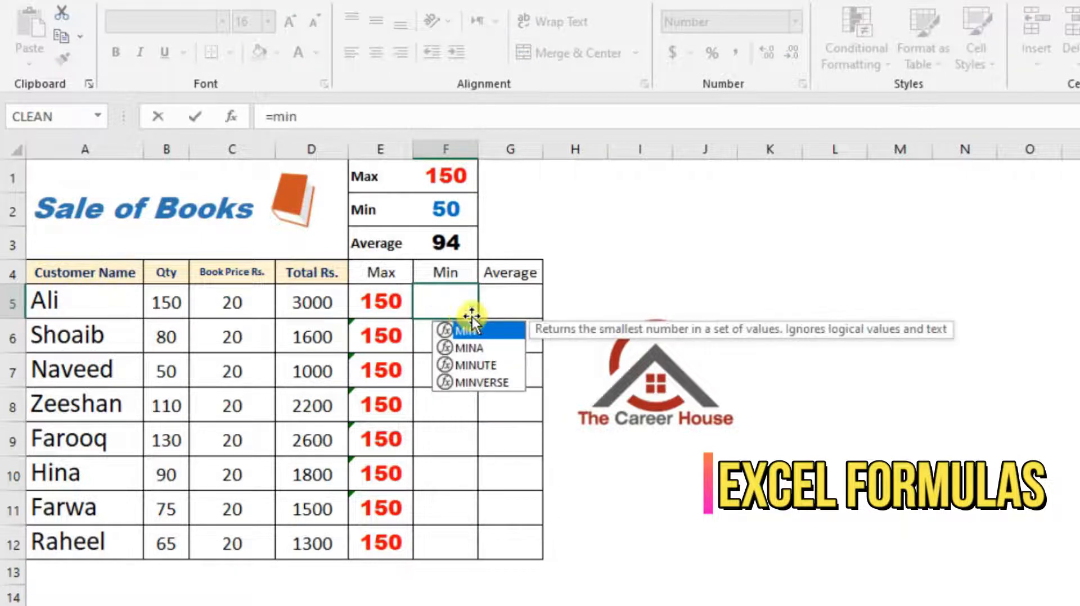
pyautogui.press('Tab')
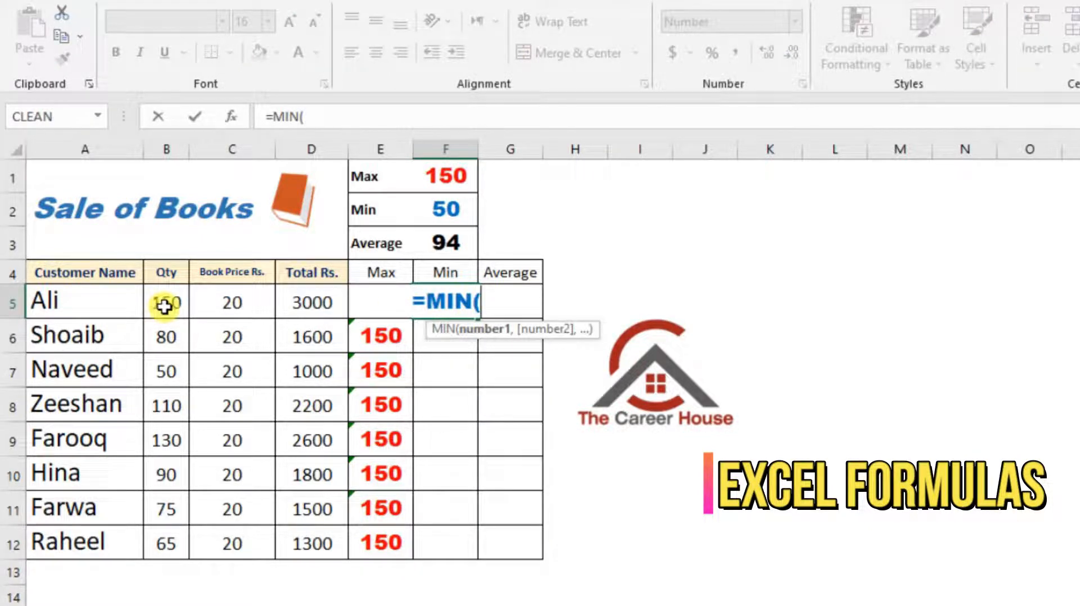
pyautogui.moveTo(164, 307); pyautogui.dragTo(164, 307)
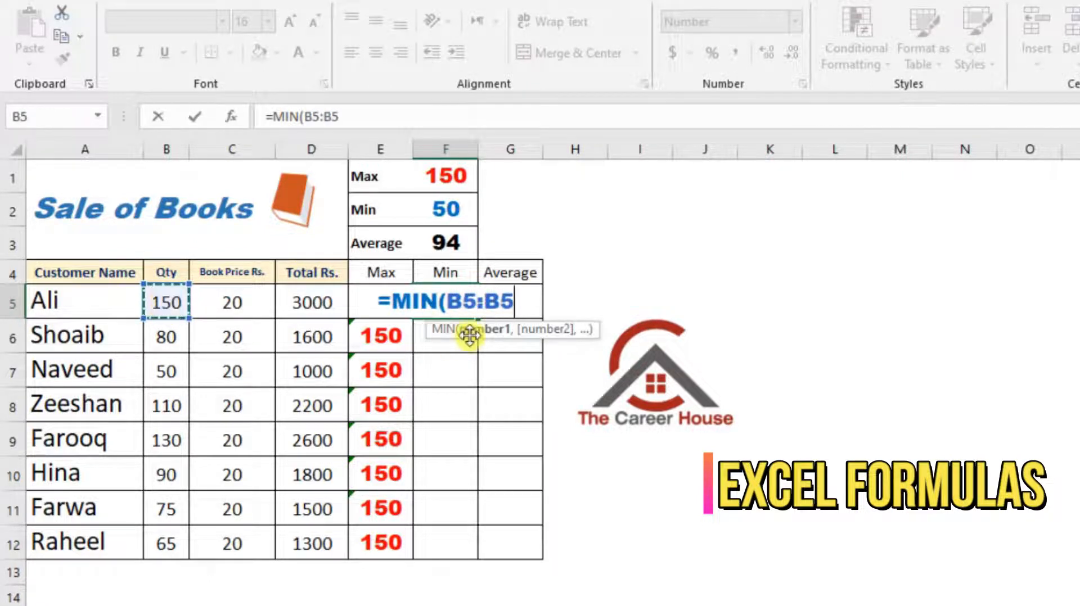
pyautogui.doubleClick(486, 301)
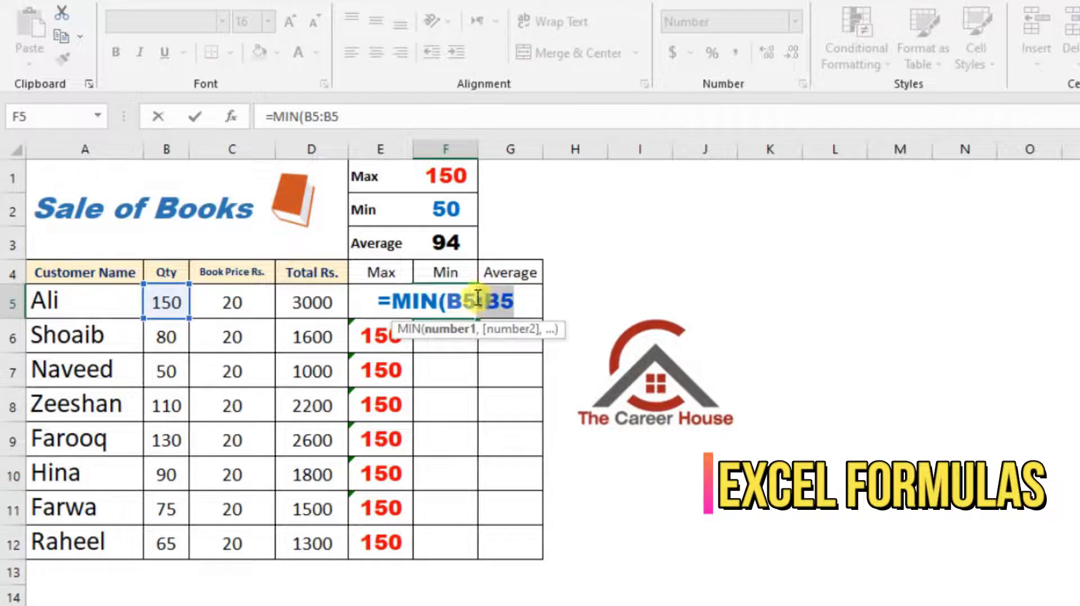
pyautogui.click(481, 302)
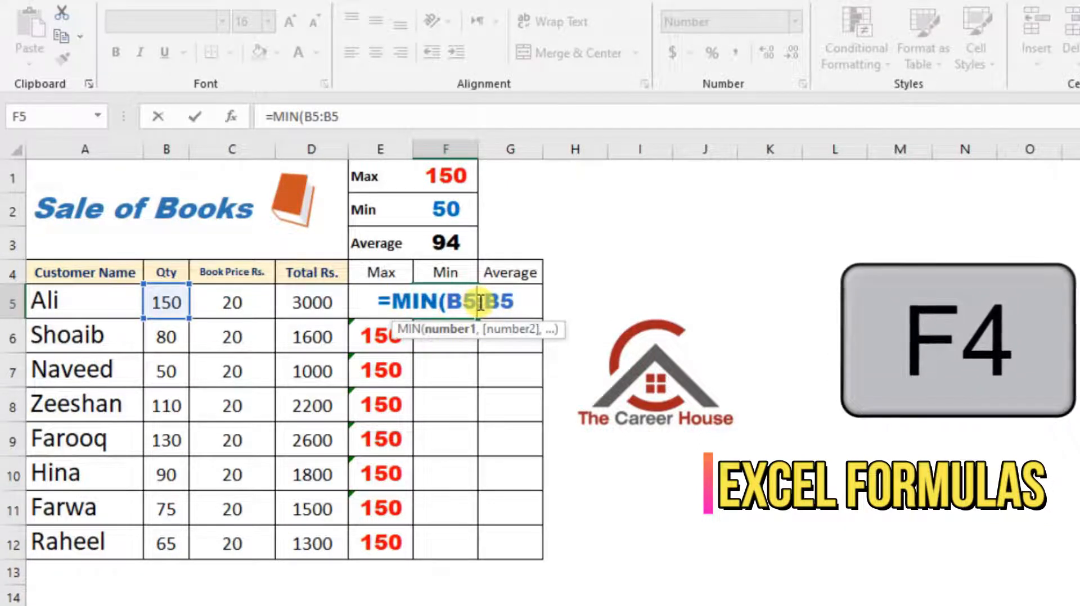
pyautogui.press('F4')
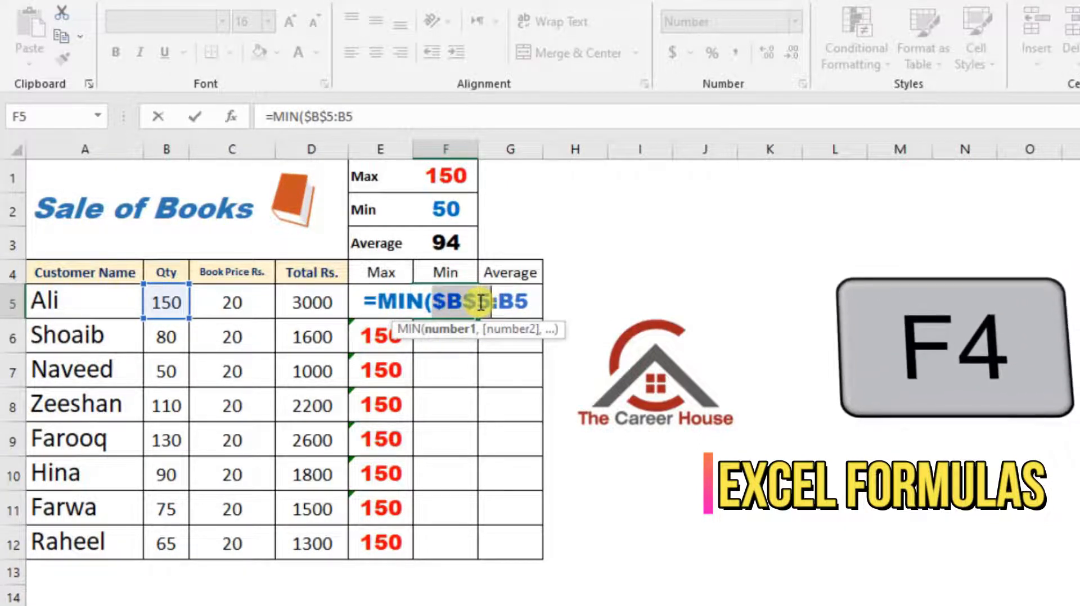
pyautogui.press('Return')
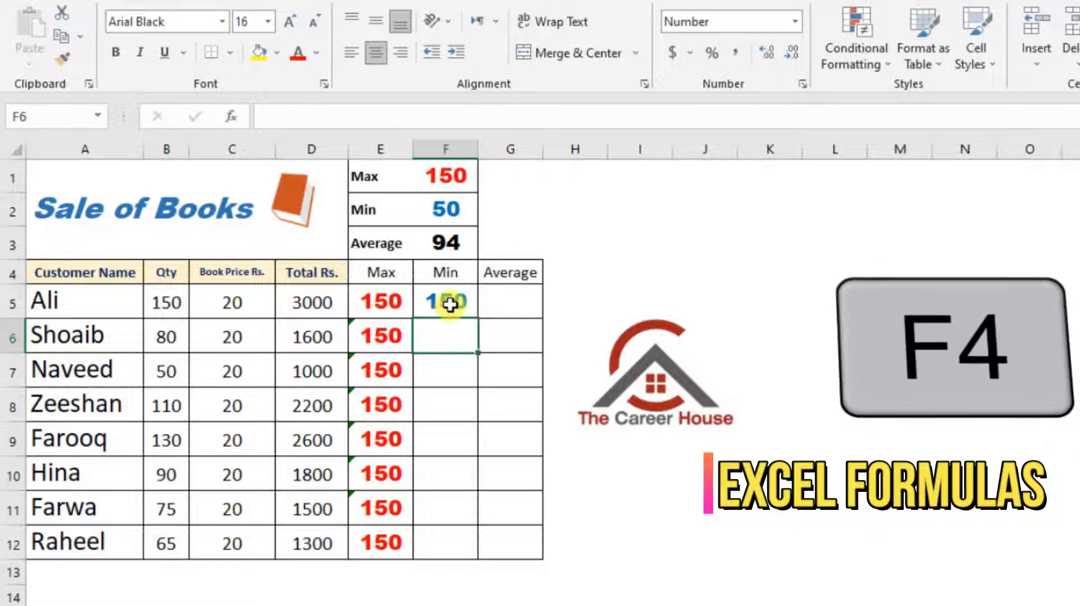
# Fill the running minimum formula from F5 down to F12 and check the range used in F7
pyautogui.click(450, 303)
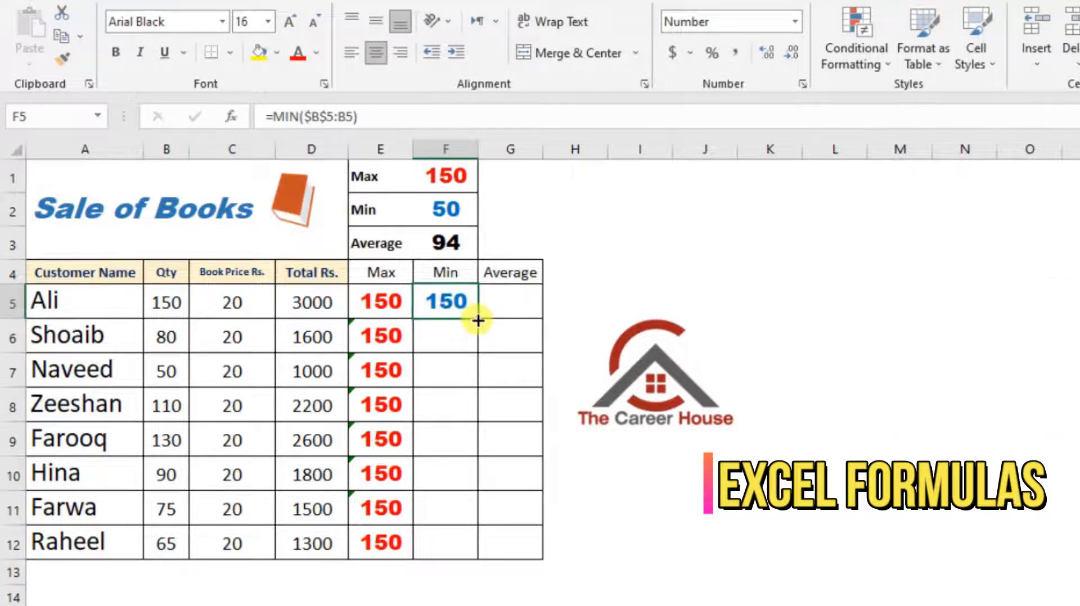
pyautogui.moveTo(479, 321); pyautogui.dragTo(466, 548)
pyautogui.click(453, 442)
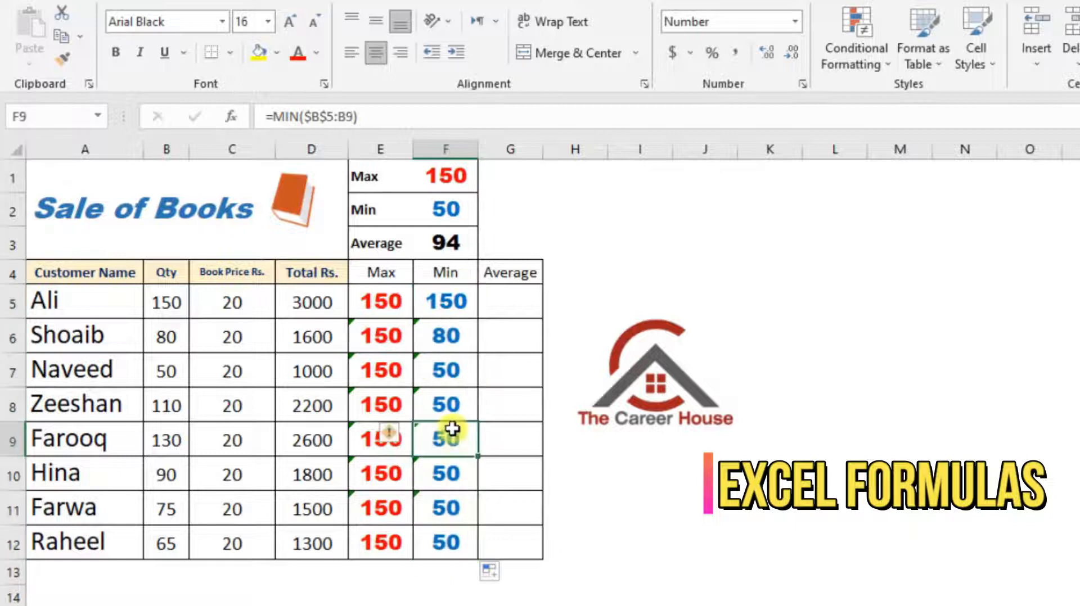
pyautogui.click(458, 383)
pyautogui.doubleClick(459, 378)
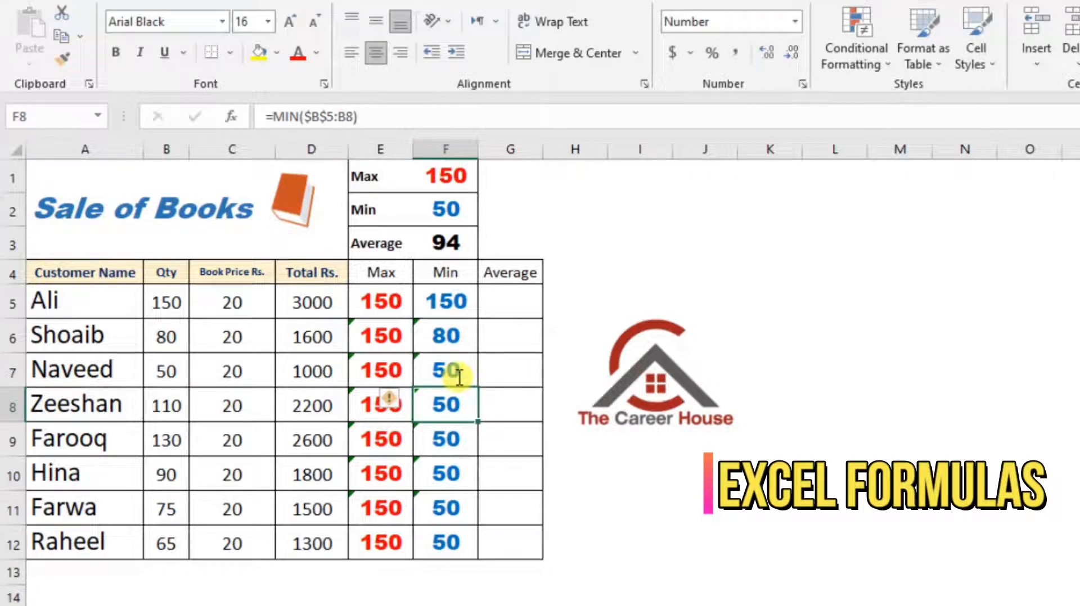
# Enter the running average formula =AVERAGE($B$5:B5) in cell G5, with the range's first reference made absolute
pyautogui.click(518, 307)
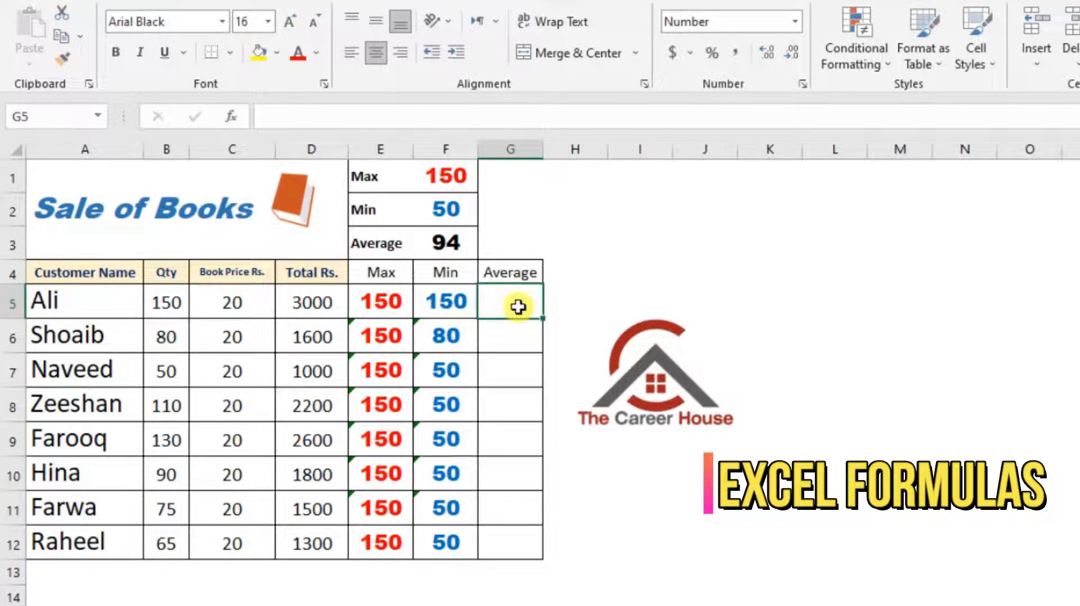
pyautogui.write('=av')
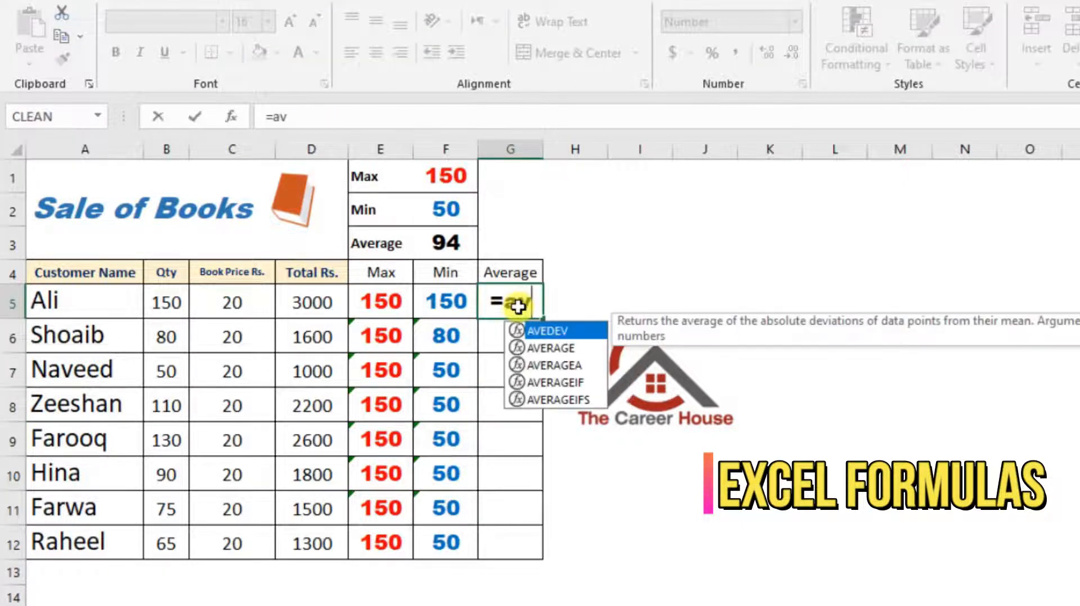
pyautogui.write('er')
pyautogui.press('Tab')
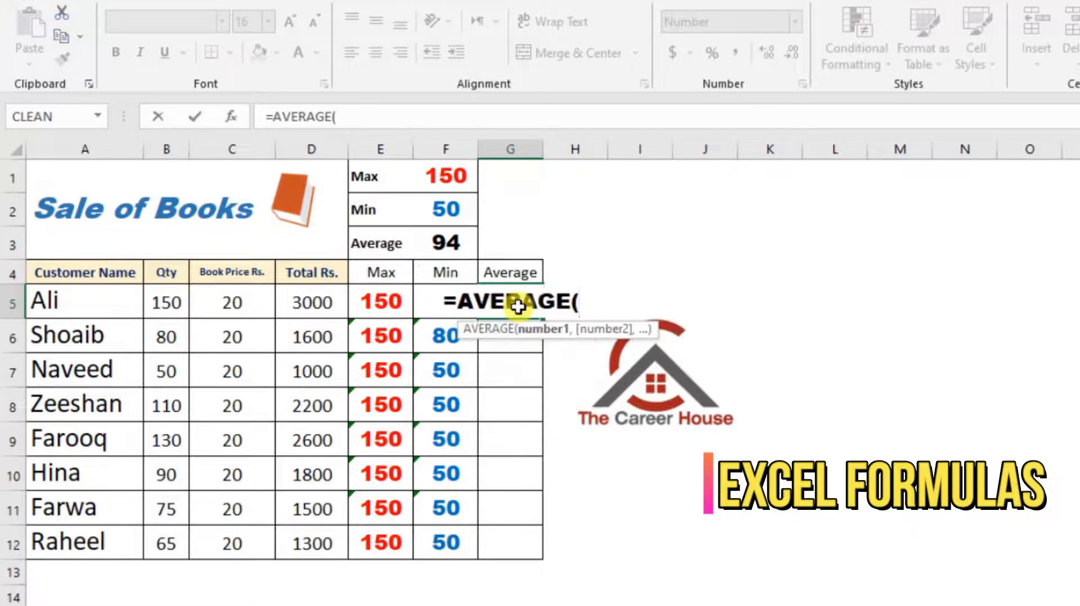
pyautogui.click(168, 304)
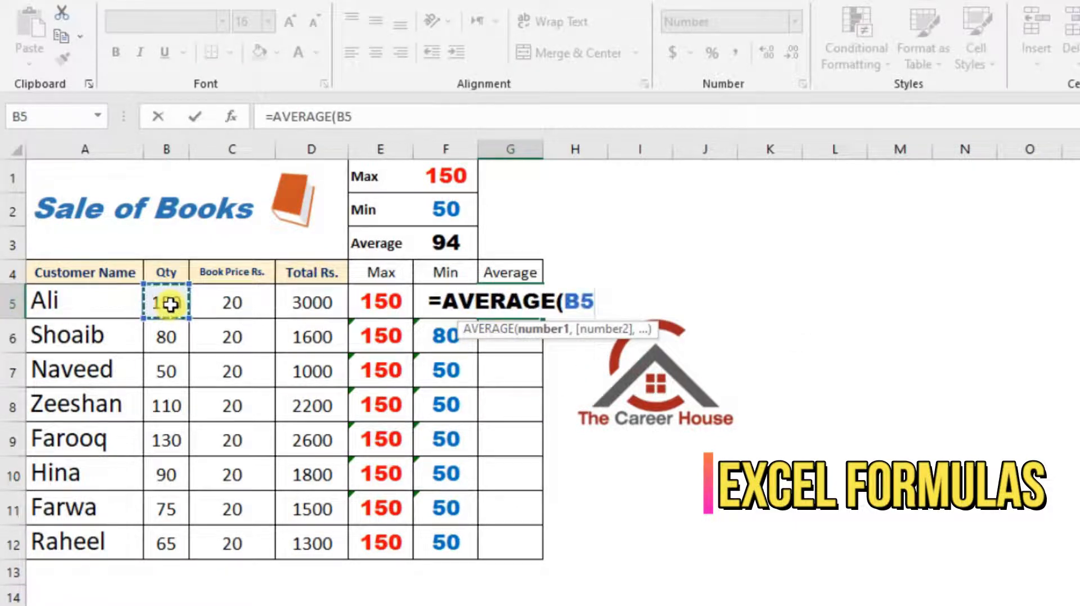
pyautogui.press('F4')
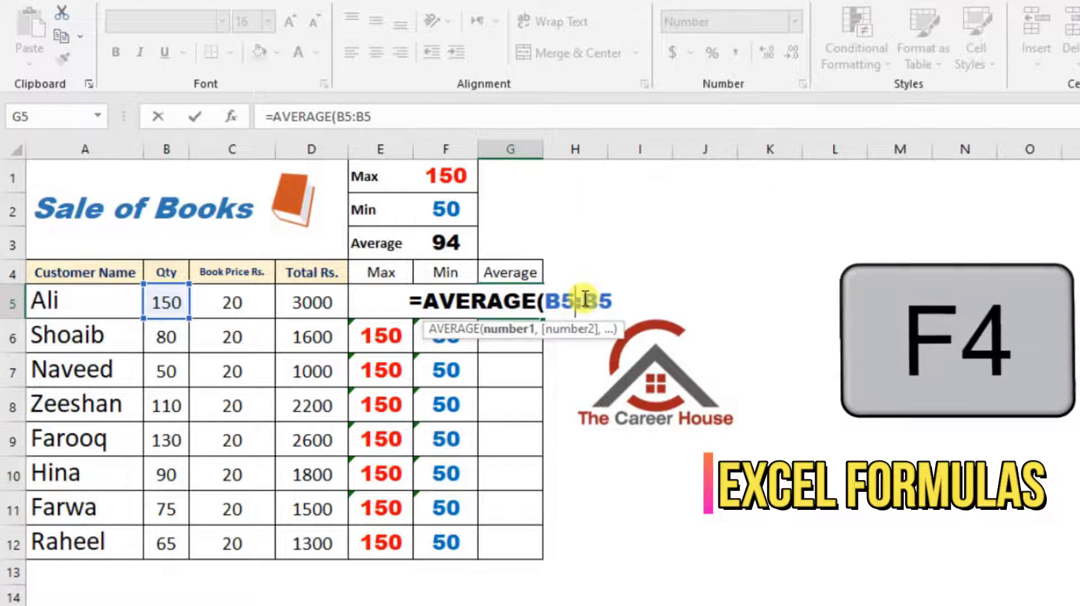
pyautogui.press('Return')
# Fill the running average formula from G5 down to G12 and check the ranges used in G7 and G8
pyautogui.click(526, 303)
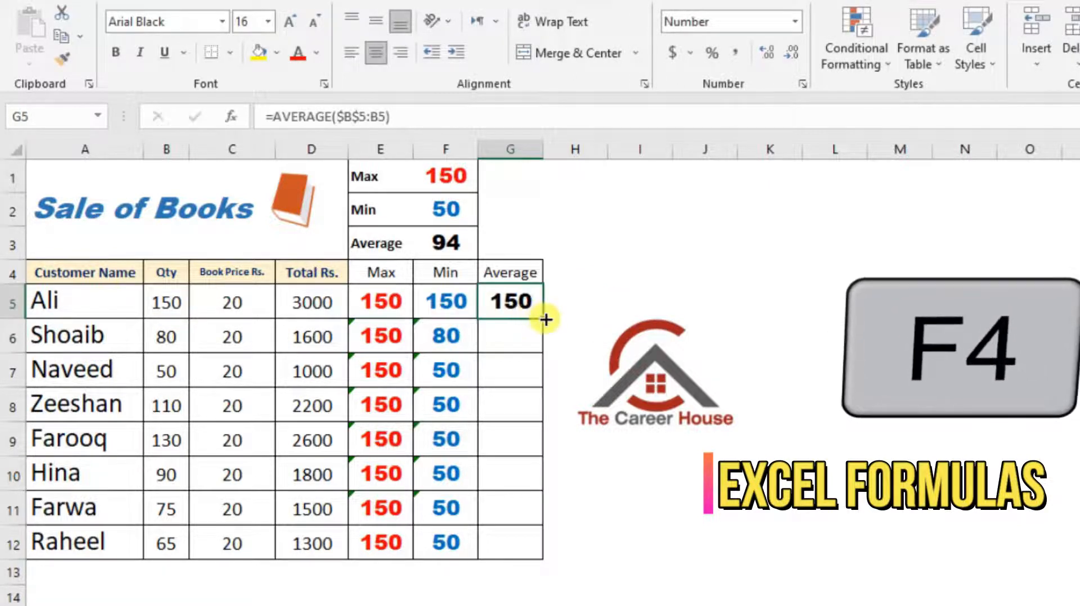
pyautogui.moveTo(546, 319); pyautogui.dragTo(536, 541)
pyautogui.click(526, 404)
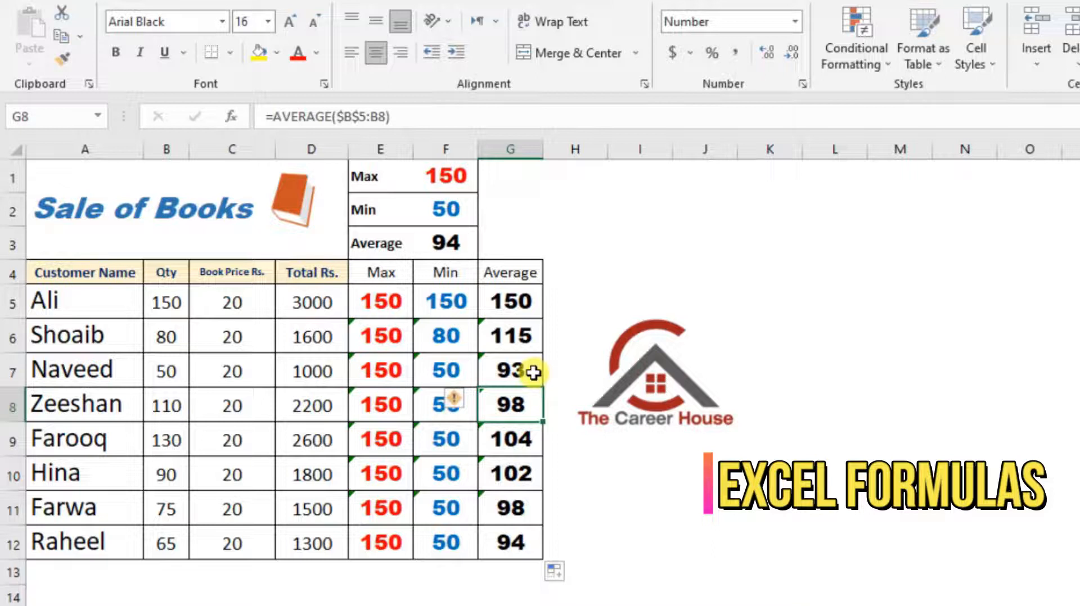
pyautogui.click(520, 370)
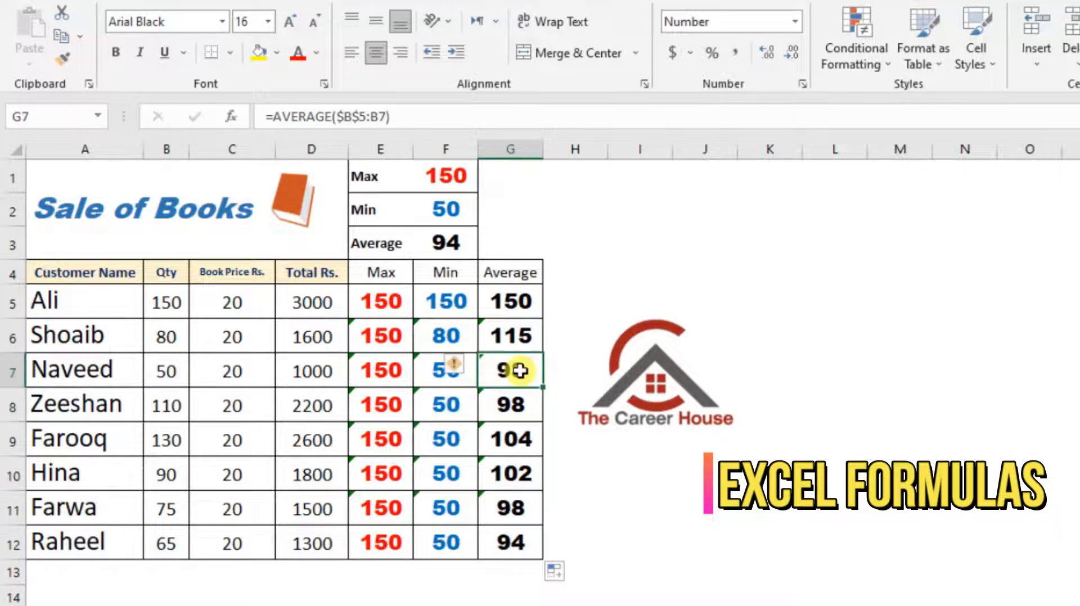
pyautogui.doubleClick(520, 371)
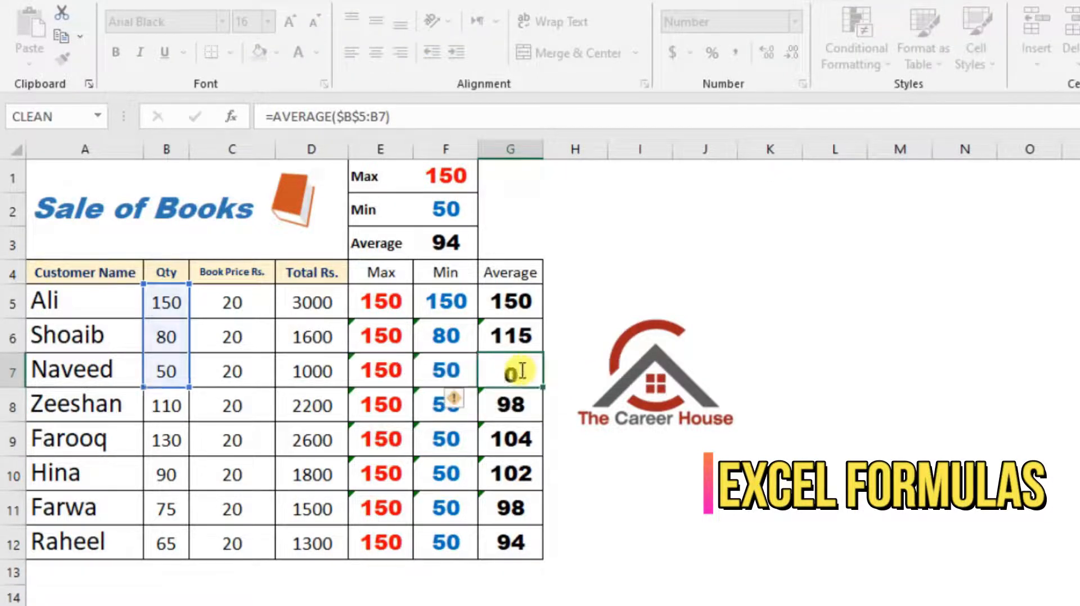
pyautogui.press('Return')
pyautogui.doubleClick(522, 406)
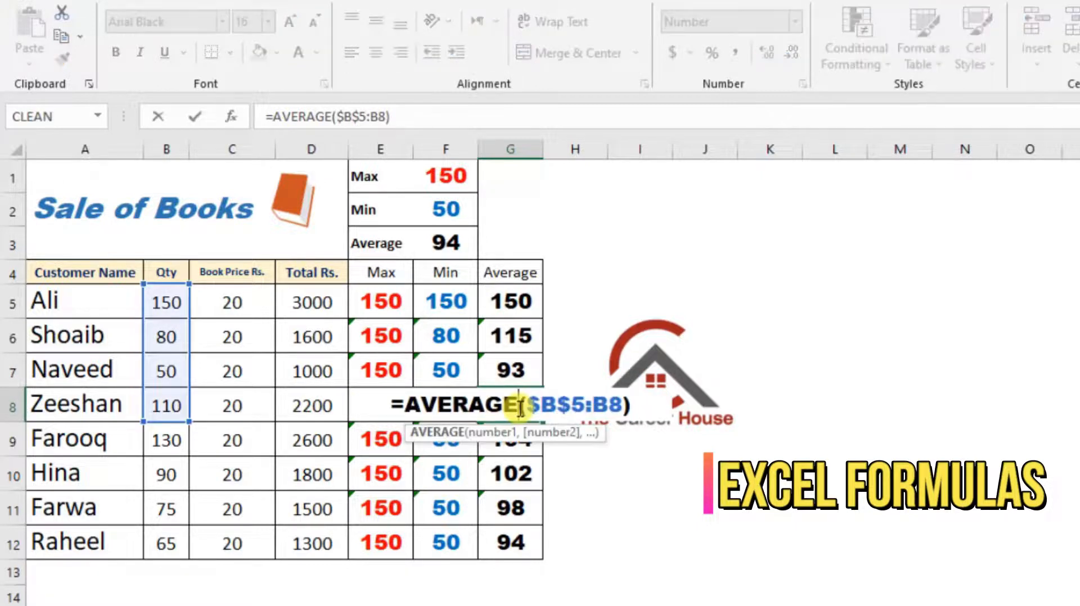
pyautogui.press('Return')
pyautogui.click(442, 176)
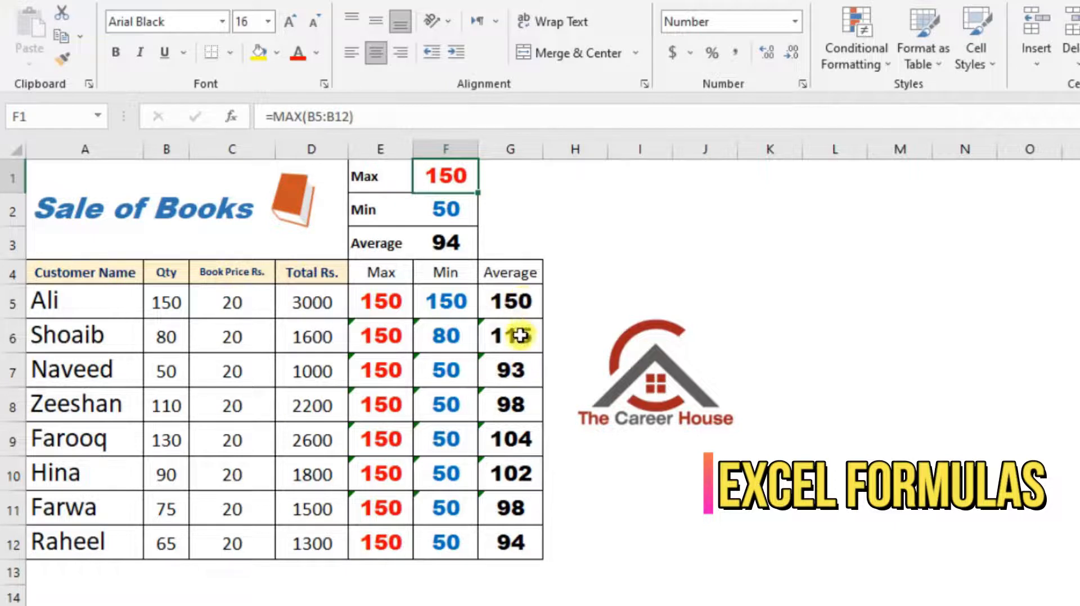
pyautogui.click(582, 517)
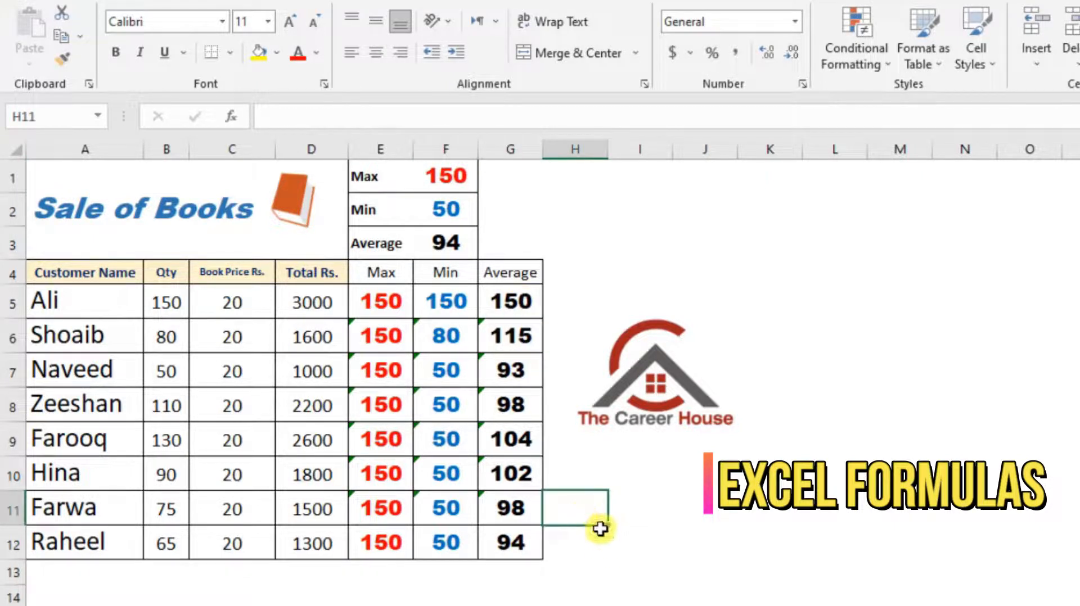